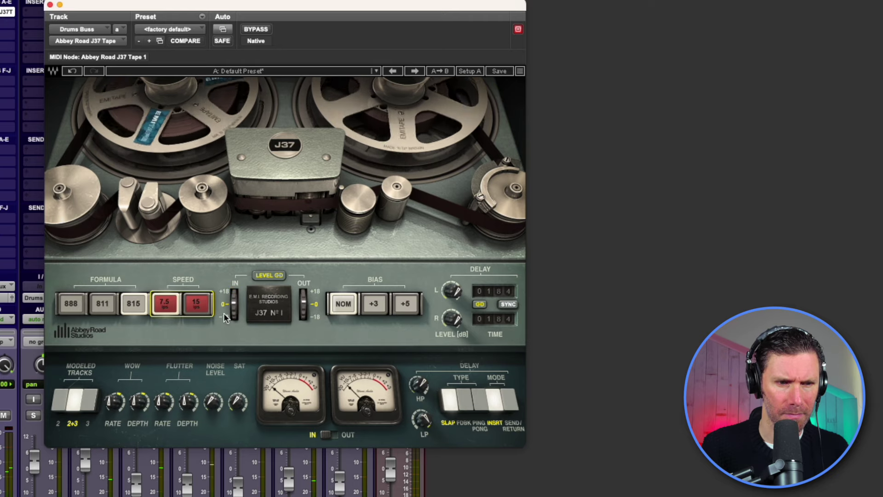
Step: Set the J37 tape speed to 7.5 ips and audition the 811 and 888 formulas before returning to 815
{"action": "left_click", "coordinate": [201, 306]}
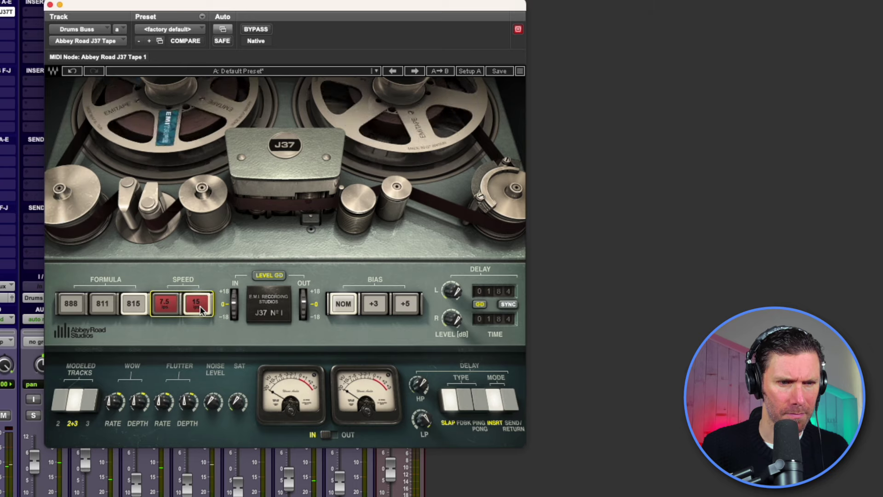
{"action": "left_click", "coordinate": [166, 307]}
{"action": "left_click", "coordinate": [99, 305]}
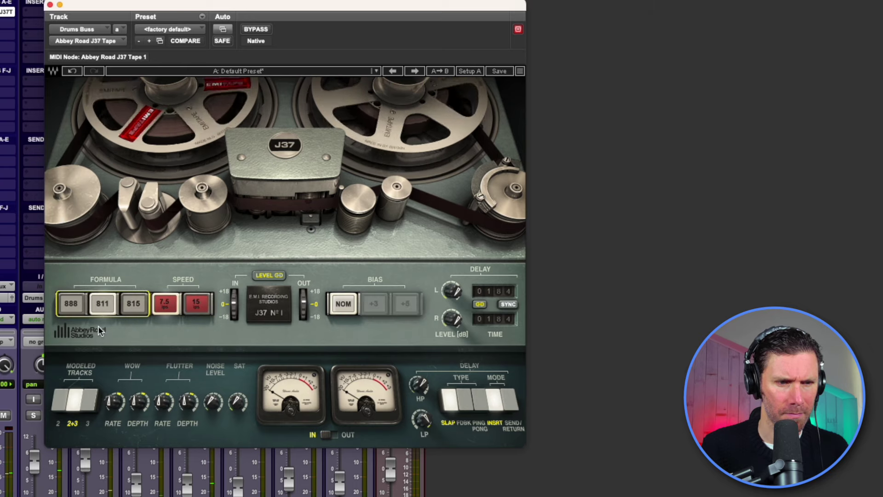
{"action": "left_click", "coordinate": [76, 308]}
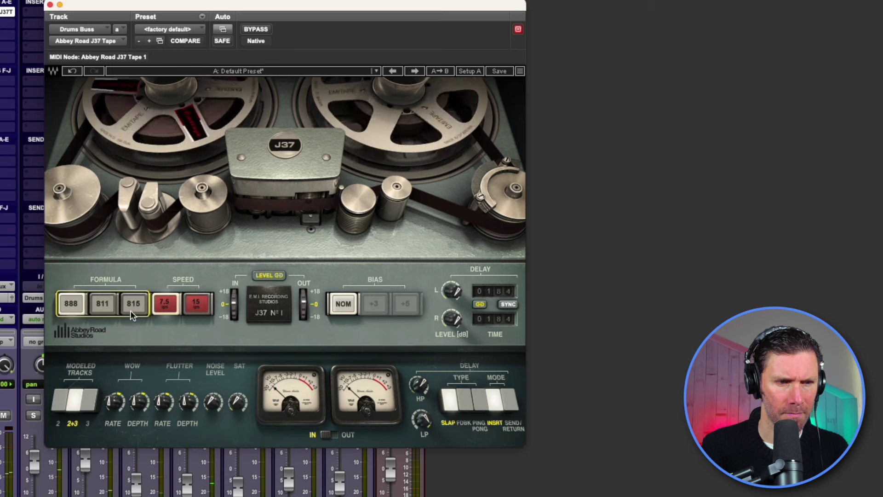
{"action": "left_click", "coordinate": [133, 306]}
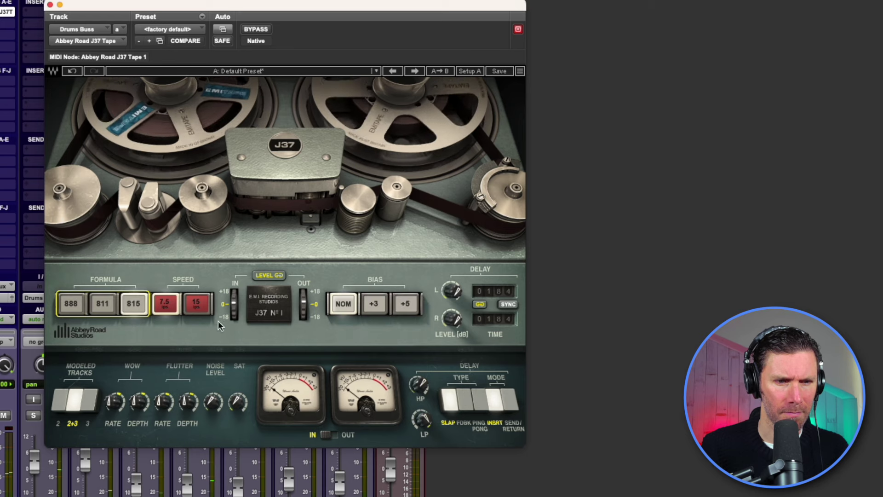
{"action": "mouse_move", "coordinate": [303, 312]}
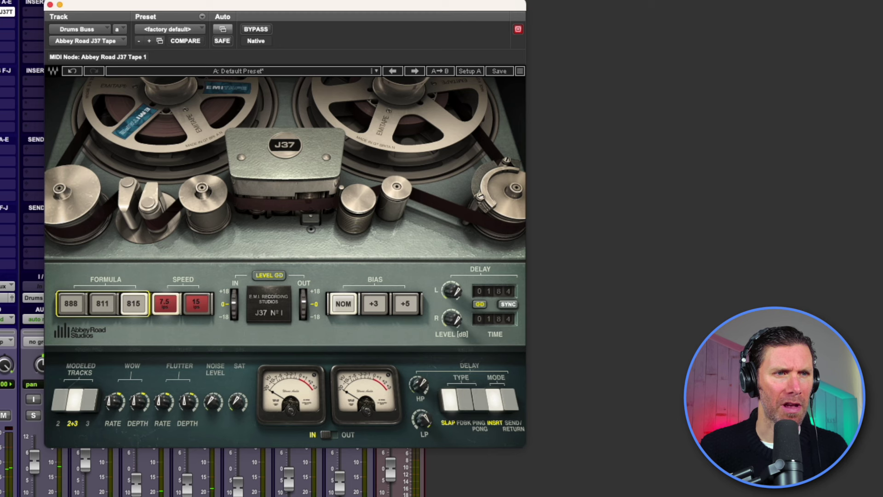
Step: Insert the PuigTec EQP1A after the tape plug-in on the Drums Buss and boost the lows to 2 at 30 CPS
{"action": "left_click", "coordinate": [7, 23]}
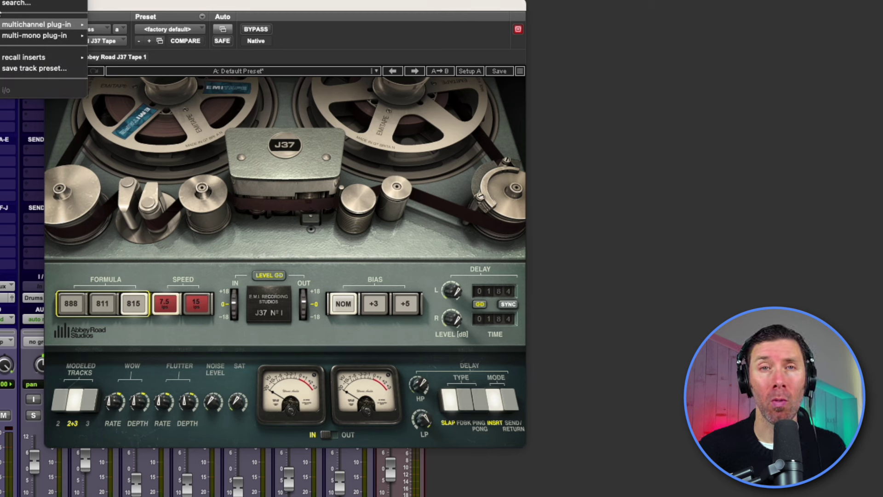
{"action": "left_click", "coordinate": [15, 5]}
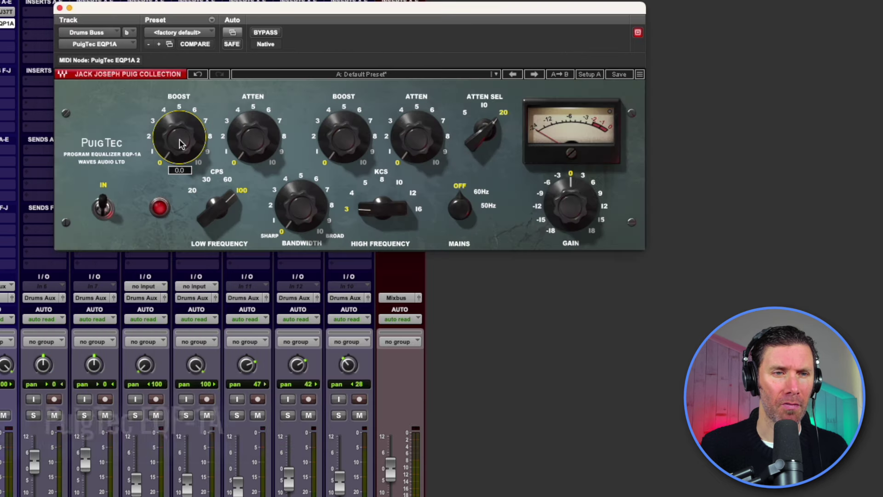
{"action": "left_click_drag", "start_coordinate": [180, 139], "coordinate": [181, 118]}
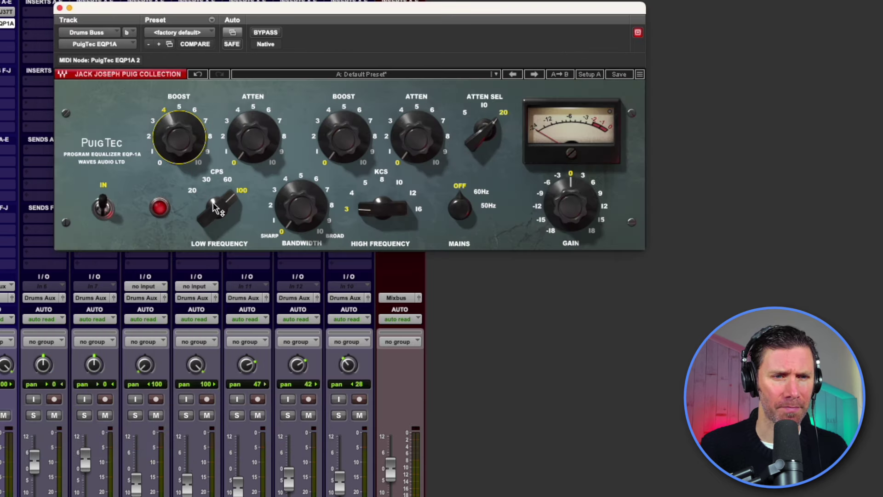
{"action": "mouse_move", "coordinate": [215, 206]}
{"action": "left_mouse_down"}
{"action": "mouse_move", "coordinate": [214, 225]}
{"action": "mouse_move", "coordinate": [217, 200]}
{"action": "mouse_move", "coordinate": [217, 216]}
{"action": "left_mouse_up"}
{"action": "left_click_drag", "start_coordinate": [180, 136], "coordinate": [180, 152]}
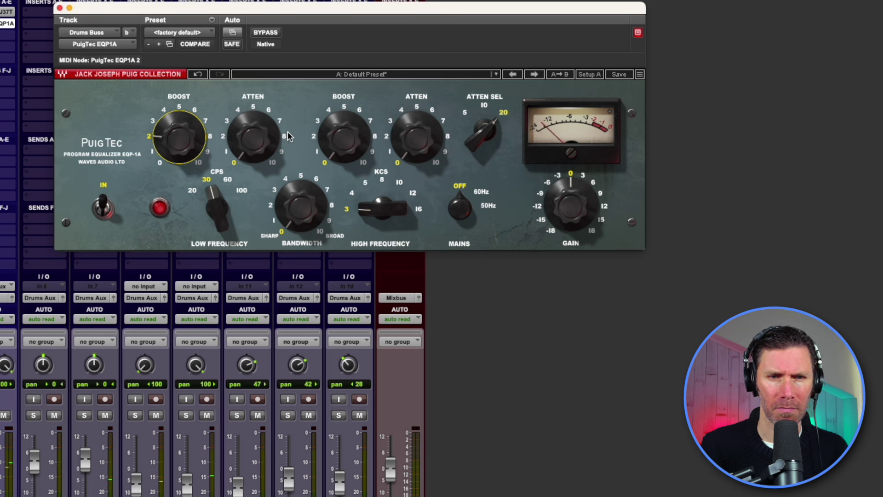
Step: Set the PuigTec bandwidth fully broad, select 16 kHz as the high frequency, and raise the high boost
{"action": "left_click_drag", "start_coordinate": [302, 216], "coordinate": [303, 193]}
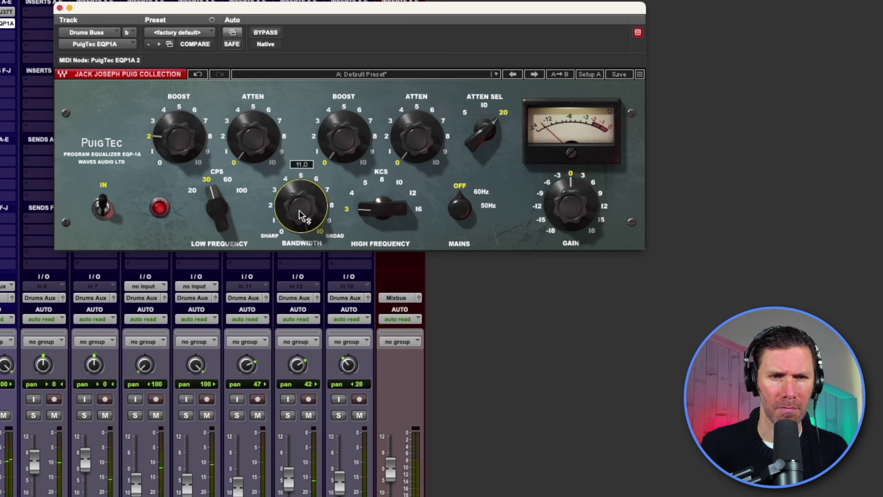
{"action": "left_click_drag", "start_coordinate": [365, 212], "coordinate": [365, 186]}
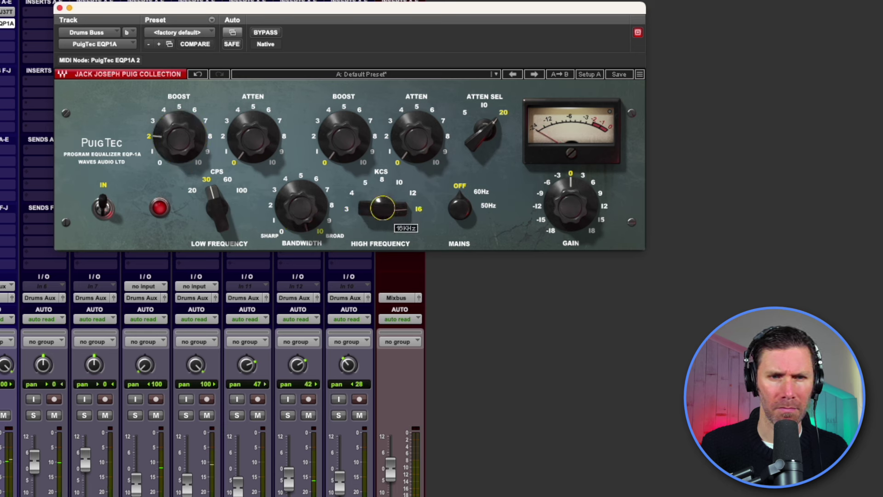
{"action": "left_click_drag", "start_coordinate": [341, 138], "coordinate": [338, 130]}
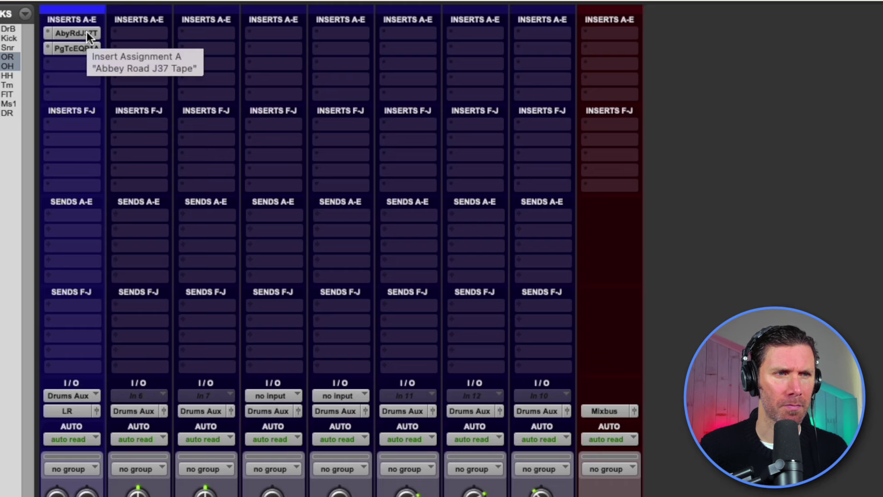
Step: Open the J37 tape plug-in and toggle bypass on the Drums Buss inserts to compare the processed and unprocessed sound
{"action": "left_click", "coordinate": [86, 32]}
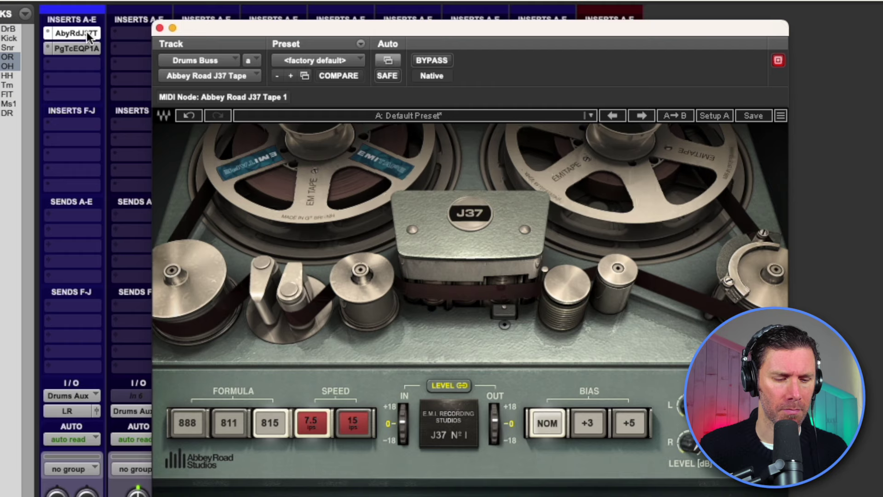
{"action": "left_click", "coordinate": [86, 32], "text": "super"}
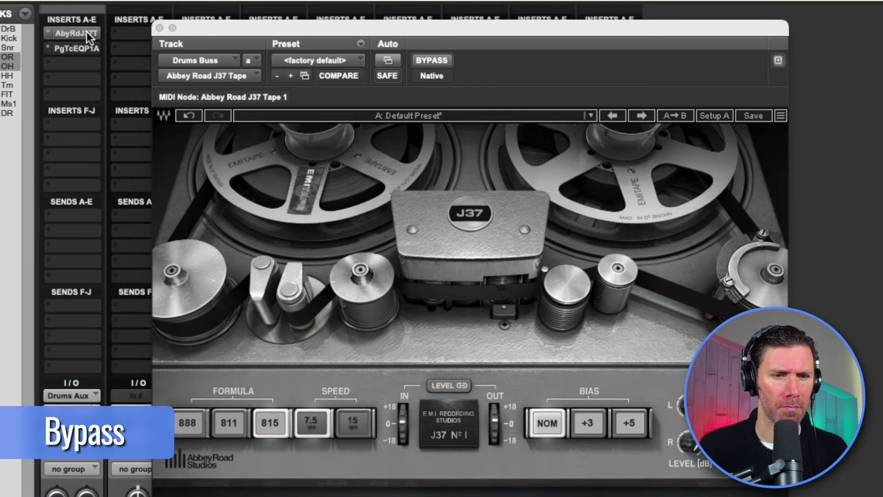
{"action": "left_click", "coordinate": [86, 32], "text": "super"}
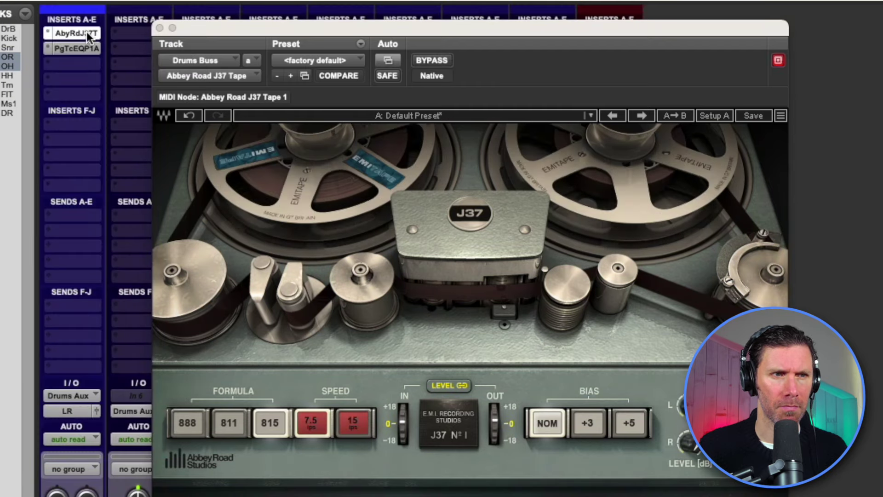
Step: Close the tape plug-in and mute the snare, overhead, hi-hat and tom channels to isolate the kick
{"action": "left_click", "coordinate": [160, 28]}
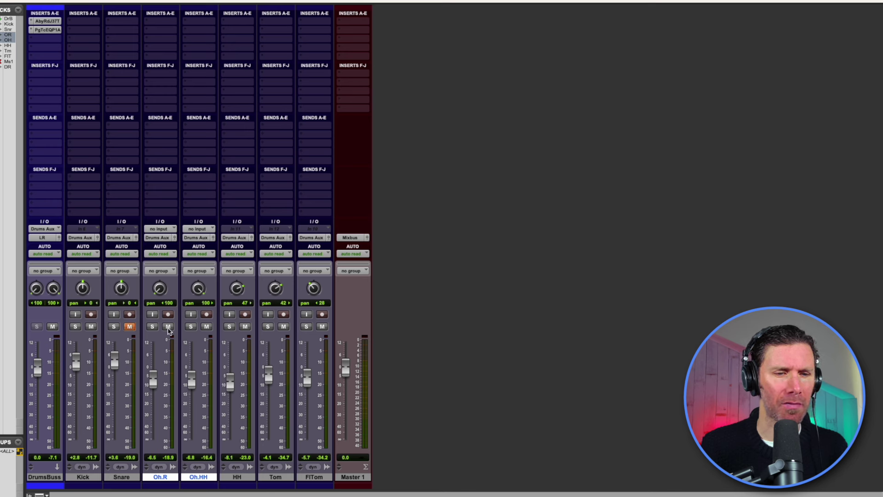
{"action": "left_click", "coordinate": [207, 327]}
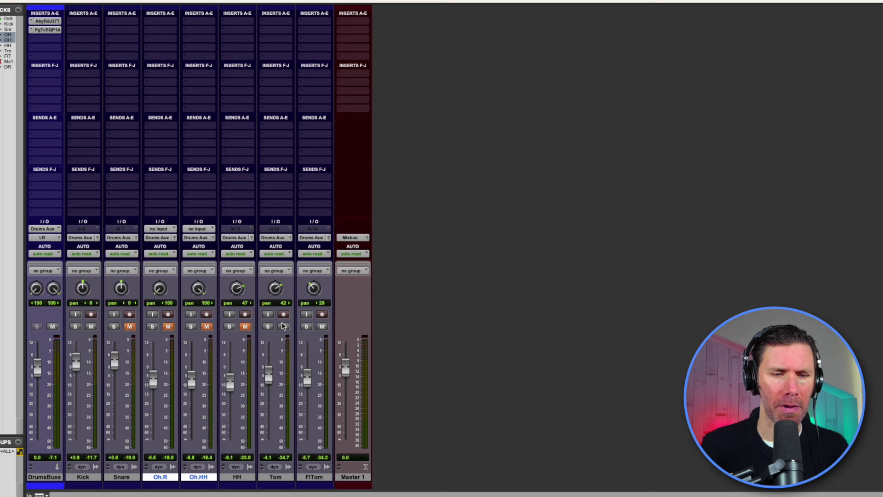
{"action": "left_click", "coordinate": [321, 327]}
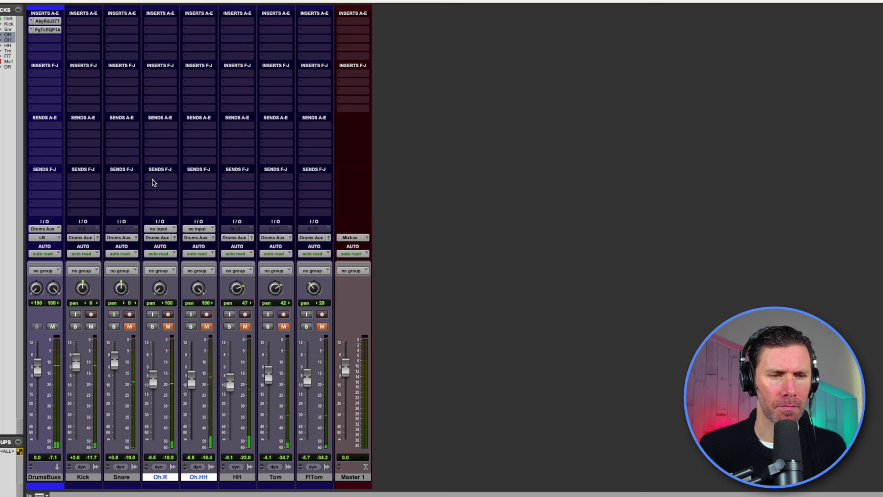
Step: Insert the Scheps 73 in the Kick channel's first insert slot and position its window over the mixer
{"action": "left_click", "coordinate": [86, 27]}
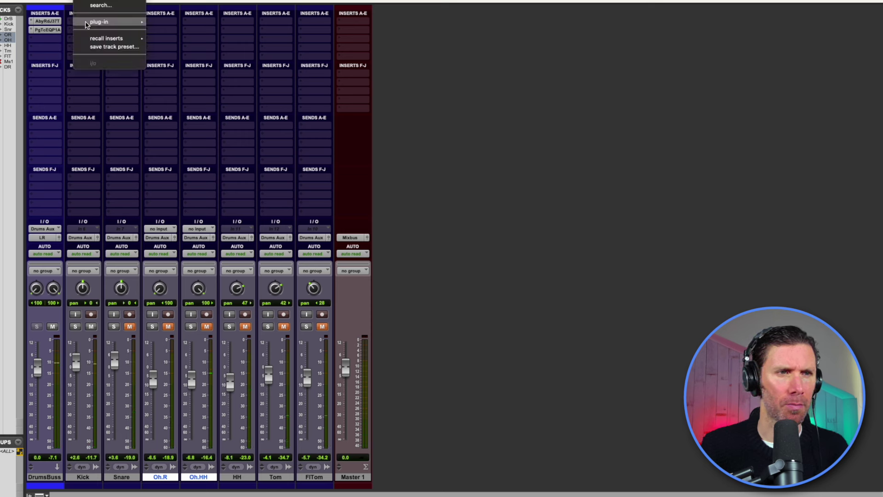
{"action": "type", "text": "scheps"}
{"action": "key", "text": "Return"}
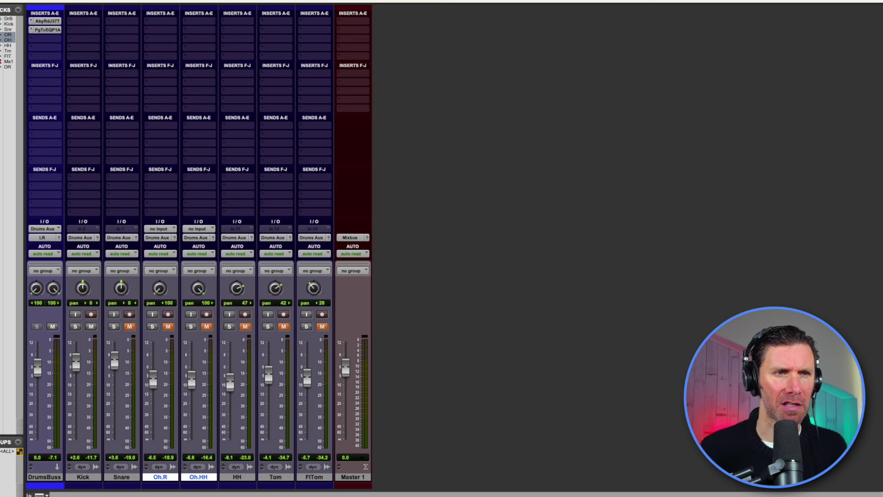
{"action": "left_click_drag", "start_coordinate": [136, 11], "coordinate": [202, 21]}
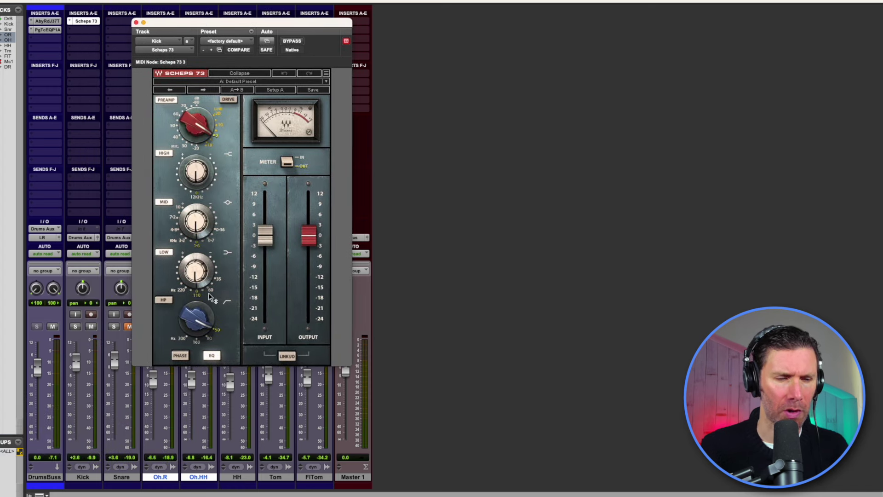
Step: Boost the Scheps 73's low band, compare 60 Hz with 35 Hz and settle on 35 Hz, and adjust the mid band
{"action": "left_click", "coordinate": [211, 291]}
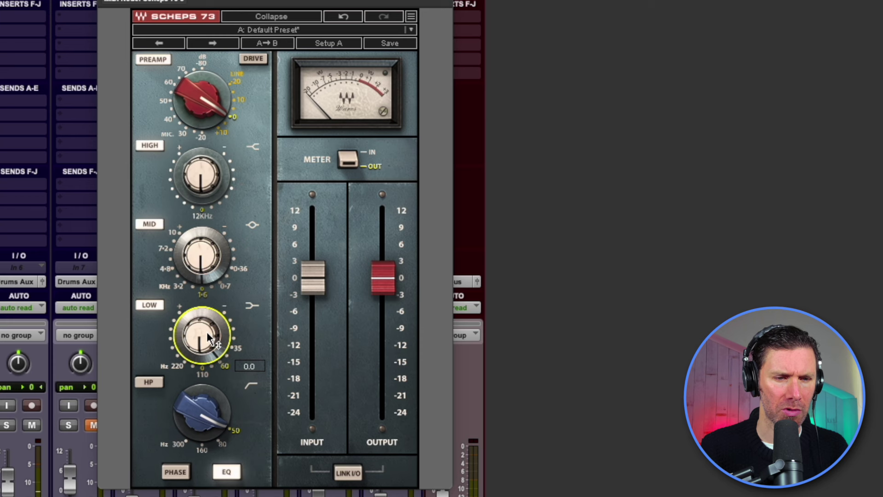
{"action": "left_click_drag", "start_coordinate": [208, 337], "coordinate": [208, 322]}
{"action": "mouse_move", "coordinate": [236, 364]}
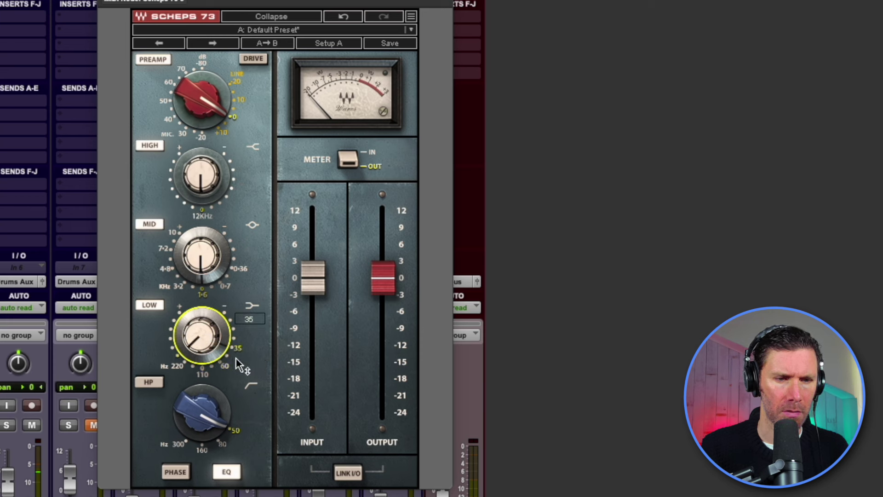
{"action": "left_click", "coordinate": [225, 366]}
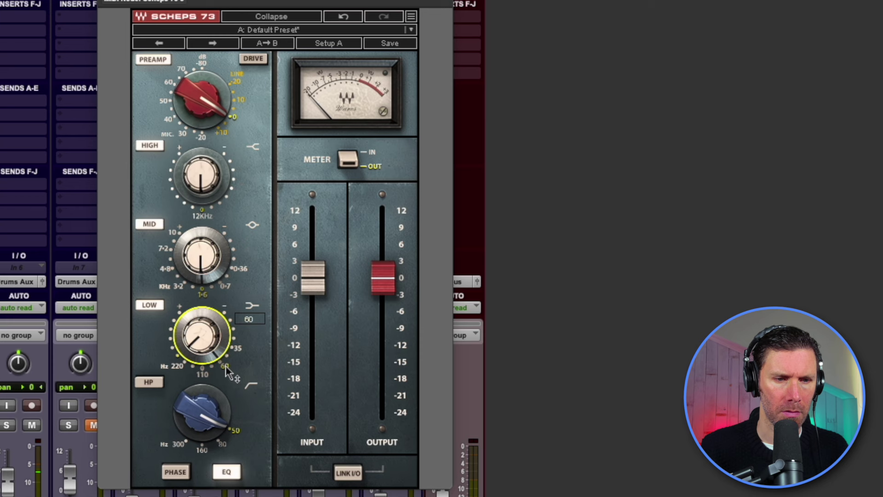
{"action": "left_click_drag", "start_coordinate": [197, 334], "coordinate": [201, 337]}
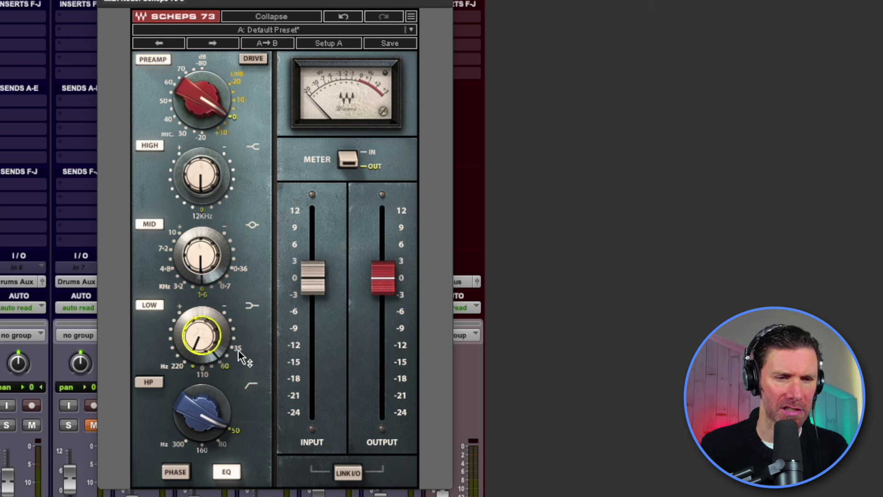
{"action": "left_click_drag", "start_coordinate": [215, 346], "coordinate": [201, 330]}
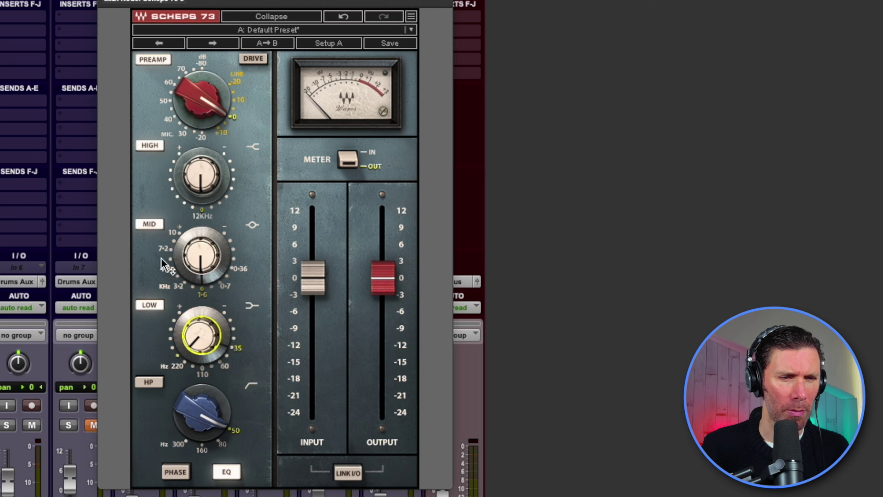
{"action": "left_click_drag", "start_coordinate": [190, 264], "coordinate": [190, 256]}
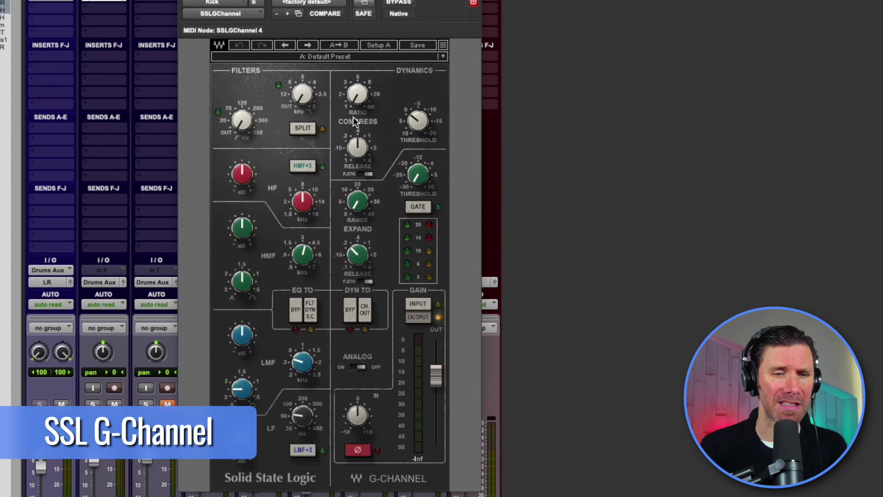
Step: On the kick's SSL G-Channel, boost the LMF band with a narrower Q, sweep its frequency to about 0.3 kHz, and pull the gain back down
{"action": "left_click_drag", "start_coordinate": [245, 344], "coordinate": [242, 338]}
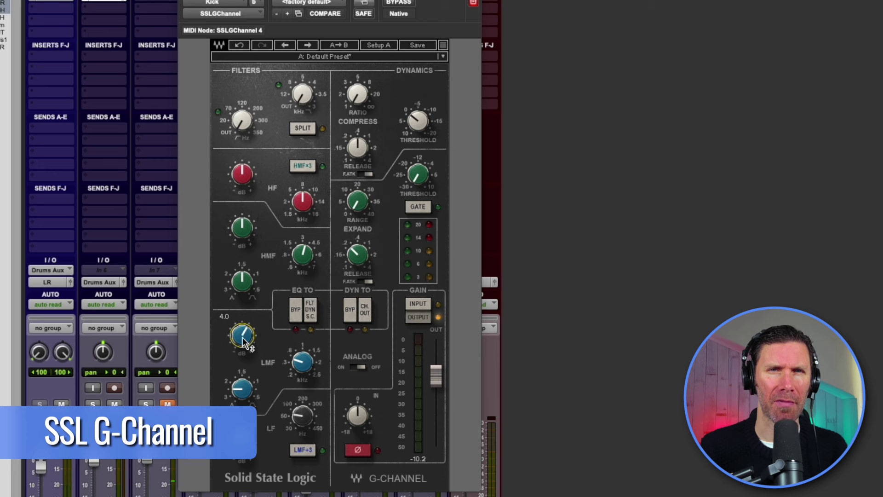
{"action": "left_click_drag", "start_coordinate": [243, 338], "coordinate": [243, 322]}
{"action": "left_click_drag", "start_coordinate": [245, 391], "coordinate": [244, 386]}
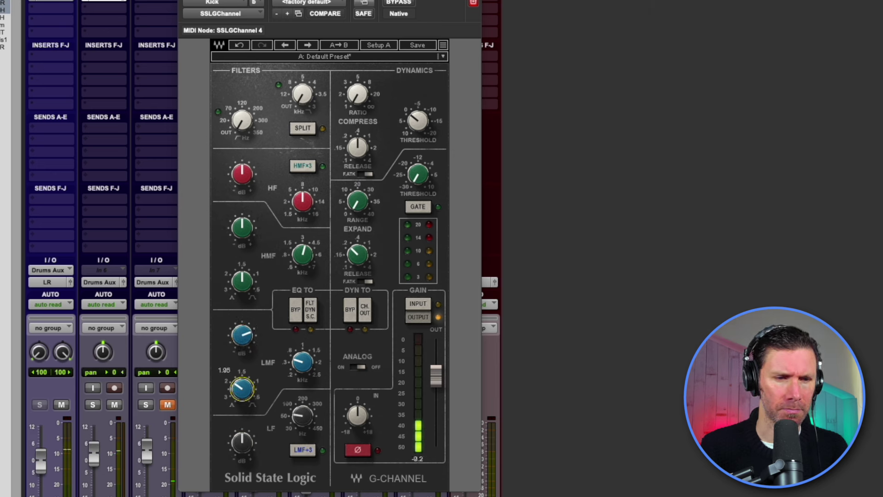
{"action": "left_click_drag", "start_coordinate": [302, 362], "coordinate": [299, 365]}
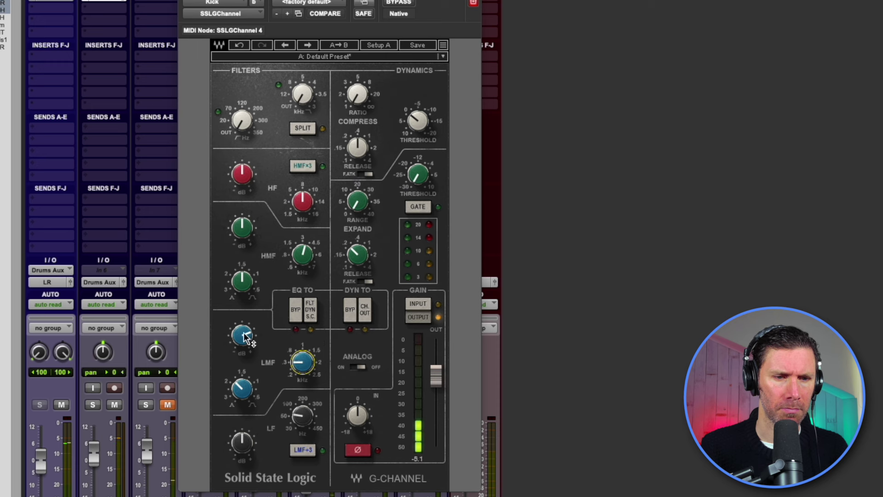
{"action": "left_click_drag", "start_coordinate": [245, 338], "coordinate": [245, 346]}
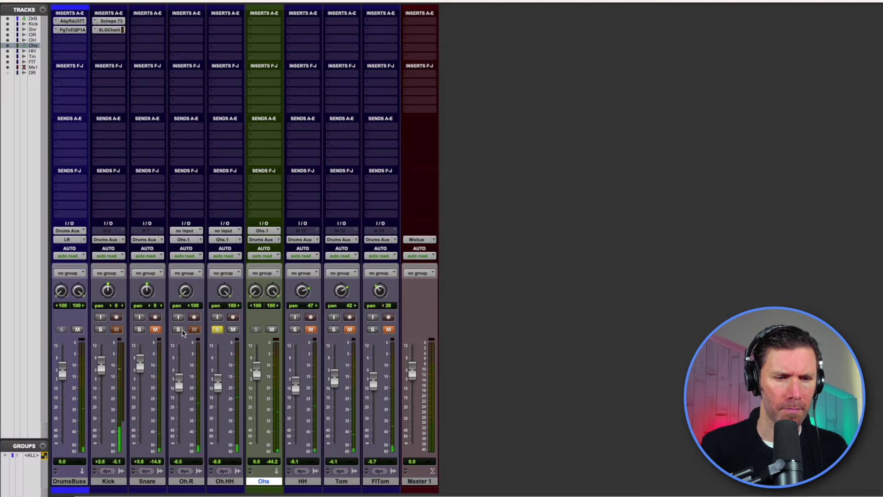
Step: Balance the soloed overhead channels with their faders, setting Oh.R to -5.9 dB
{"action": "mouse_move", "coordinate": [217, 386]}
{"action": "left_mouse_down"}
{"action": "mouse_move", "coordinate": [180, 382]}
{"action": "mouse_move", "coordinate": [222, 385]}
{"action": "left_mouse_up"}
{"action": "left_click", "coordinate": [180, 385]}
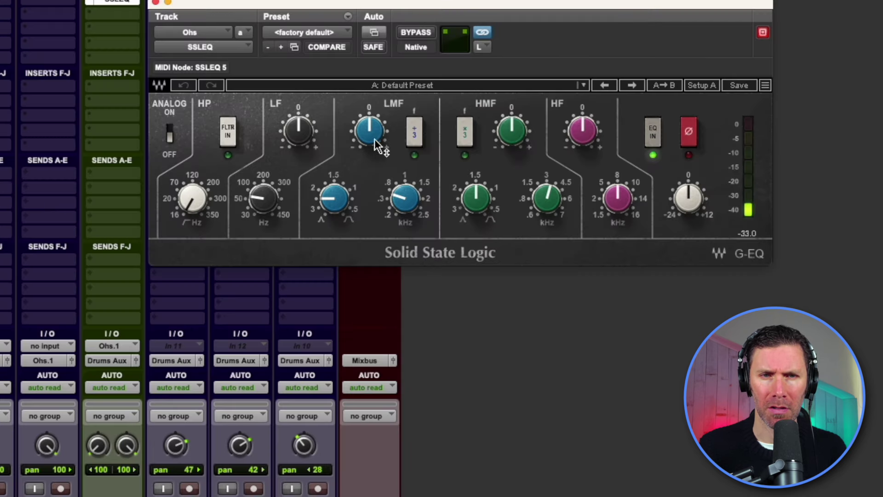
Step: On the Ohs SSL G-EQ, boost and sweep the LMF band, cut it at the chosen frequency, and bypass the plug-in to compare
{"action": "left_click_drag", "start_coordinate": [421, 104], "coordinate": [421, 92]}
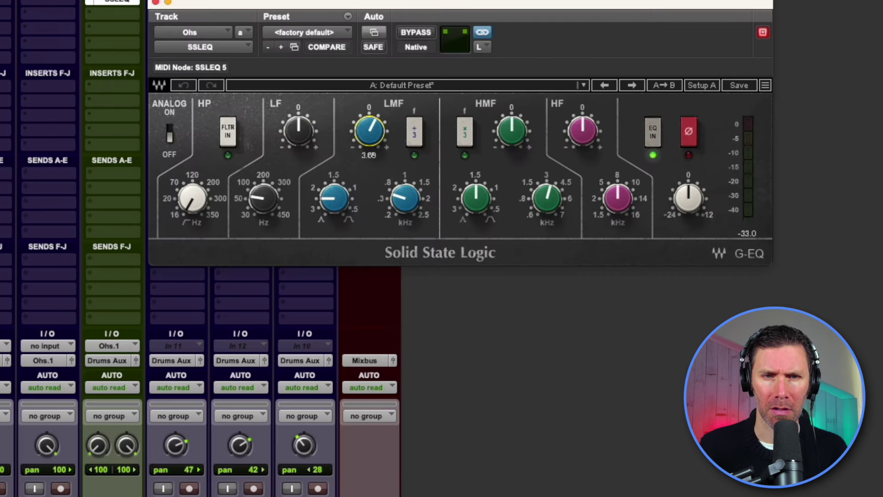
{"action": "left_click_drag", "start_coordinate": [371, 132], "coordinate": [371, 130]}
{"action": "mouse_move", "coordinate": [399, 204]}
{"action": "left_mouse_down"}
{"action": "mouse_move", "coordinate": [399, 191]}
{"action": "mouse_move", "coordinate": [405, 201]}
{"action": "left_mouse_up"}
{"action": "left_click_drag", "start_coordinate": [373, 151], "coordinate": [372, 174]}
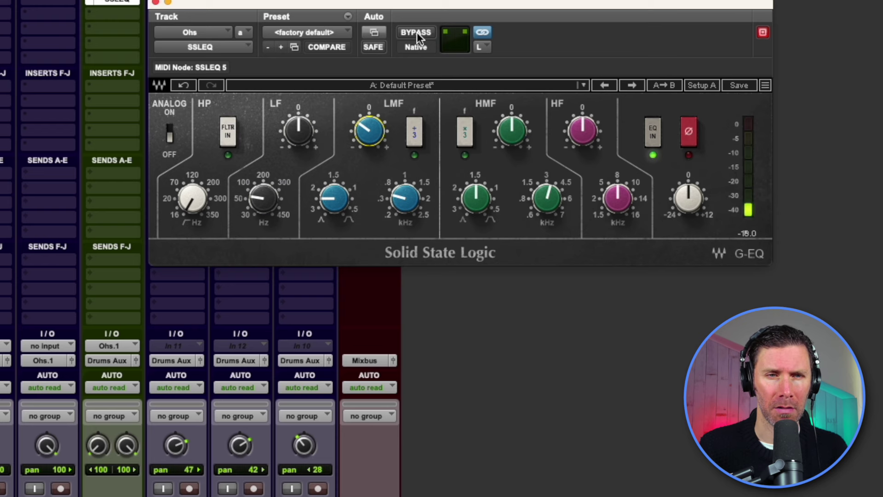
{"action": "left_click", "coordinate": [417, 32]}
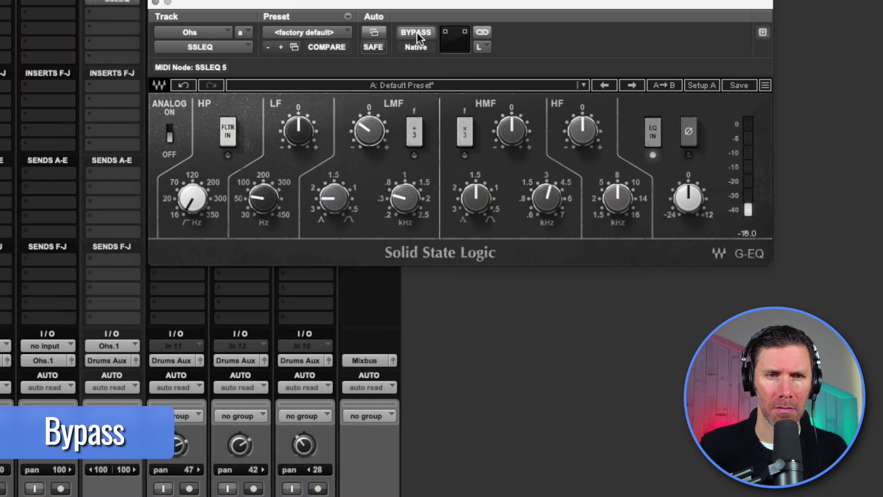
Step: Re-enable the G-EQ on Ohs, close its window, and lower the Ohs fader to -1.4 dB
{"action": "left_click", "coordinate": [417, 33]}
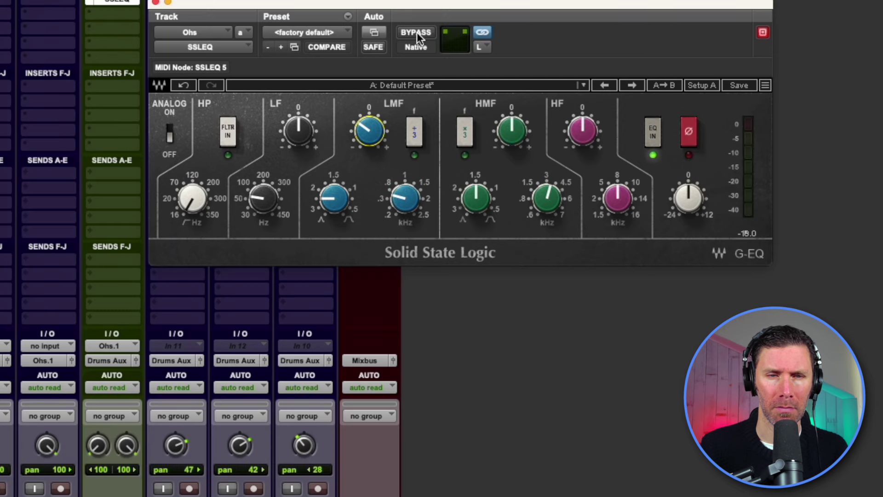
{"action": "left_click", "coordinate": [155, 3]}
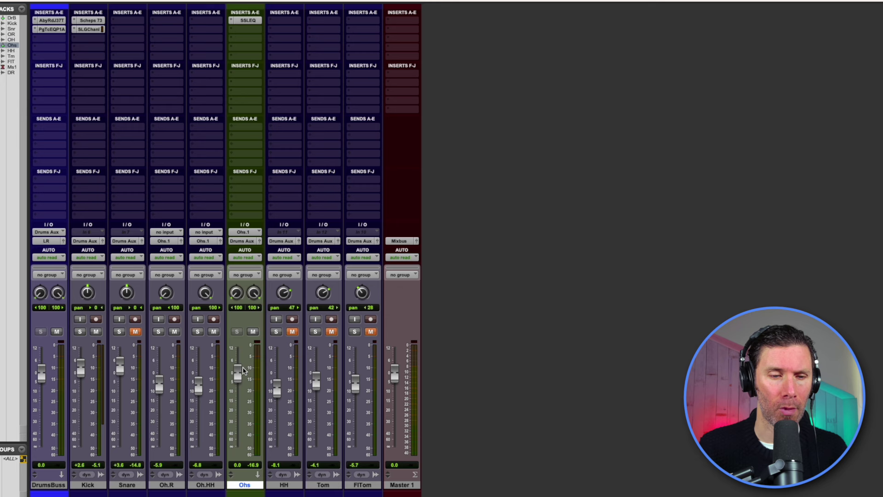
{"action": "mouse_move", "coordinate": [241, 371]}
{"action": "left_mouse_down"}
{"action": "mouse_move", "coordinate": [239, 460]}
{"action": "mouse_move", "coordinate": [237, 380]}
{"action": "left_mouse_up"}
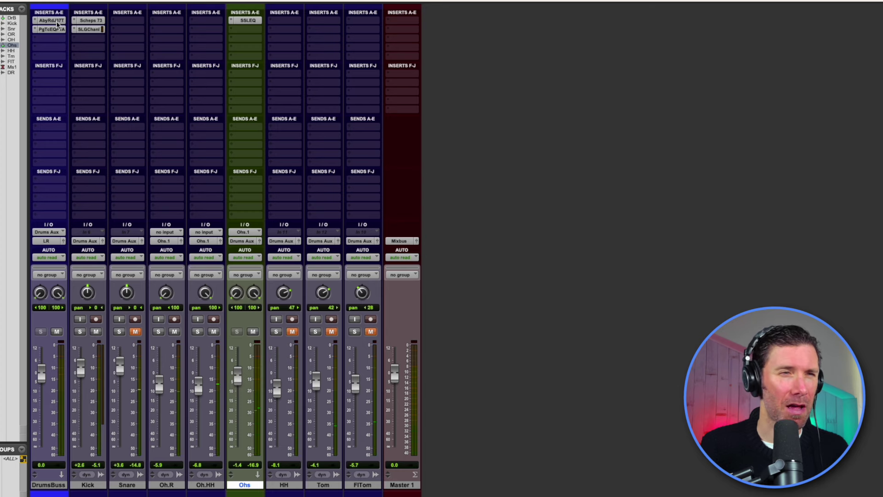
Step: Reopen the kick's SSL G-Channel and Scheps 73, and fine-tune the Scheps 73's low-band gain
{"action": "left_click", "coordinate": [91, 30]}
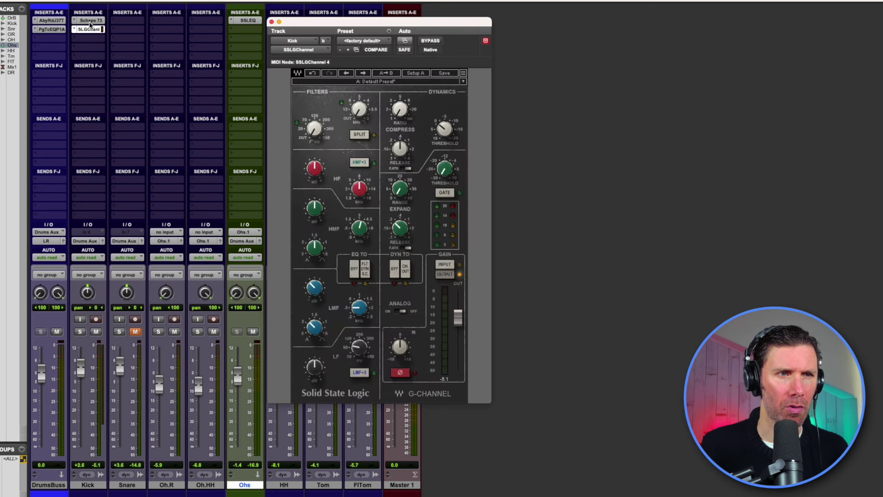
{"action": "left_click", "coordinate": [90, 21]}
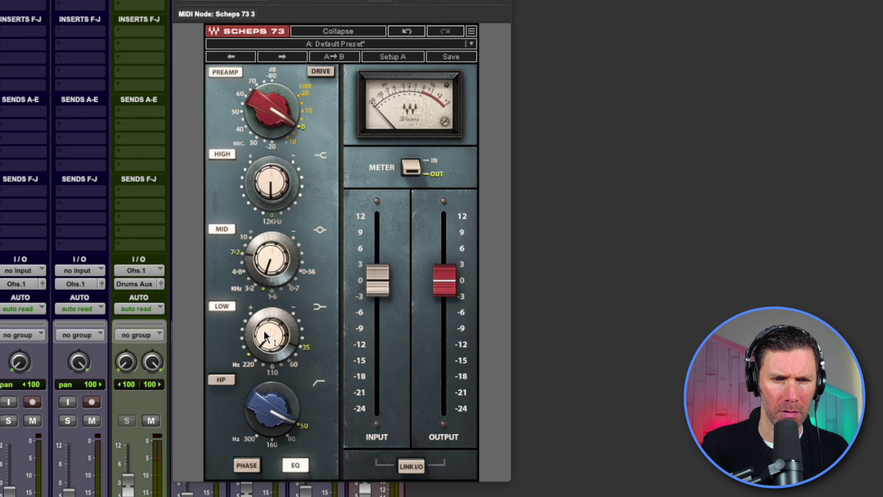
{"action": "left_click_drag", "start_coordinate": [266, 336], "coordinate": [265, 338]}
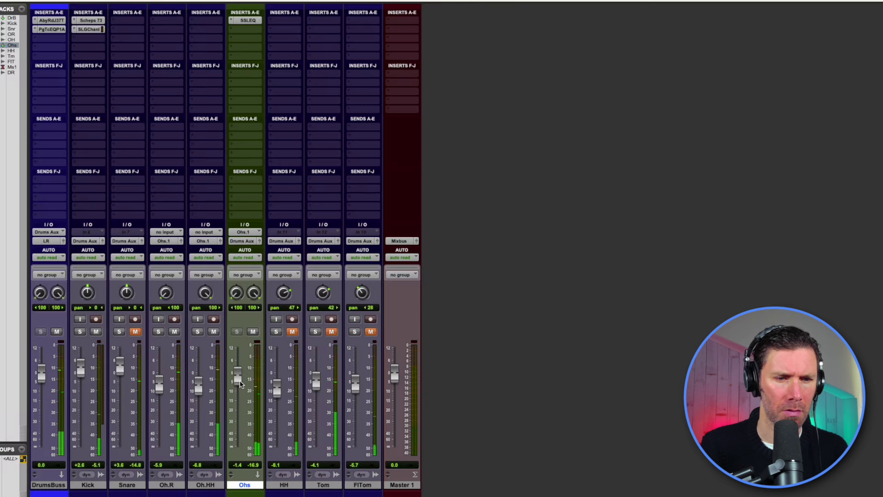
Step: Raise the Ohs fader to -0.4 dB and the Snare fader to +4.8 dB during playback
{"action": "left_click_drag", "start_coordinate": [240, 384], "coordinate": [240, 382]}
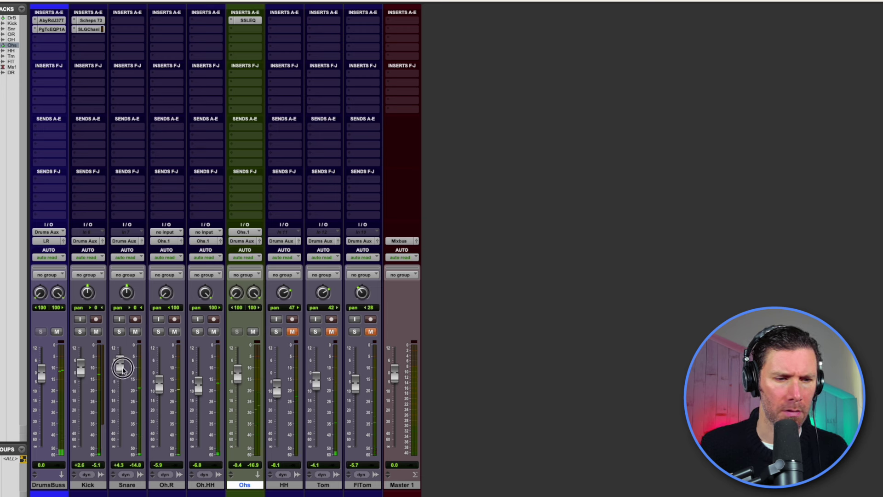
{"action": "left_click", "coordinate": [121, 368]}
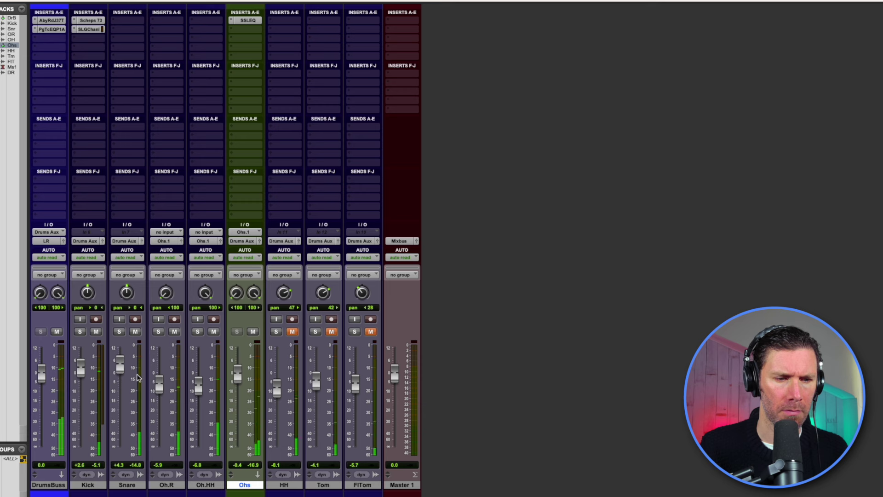
{"action": "left_click_drag", "start_coordinate": [124, 371], "coordinate": [123, 371]}
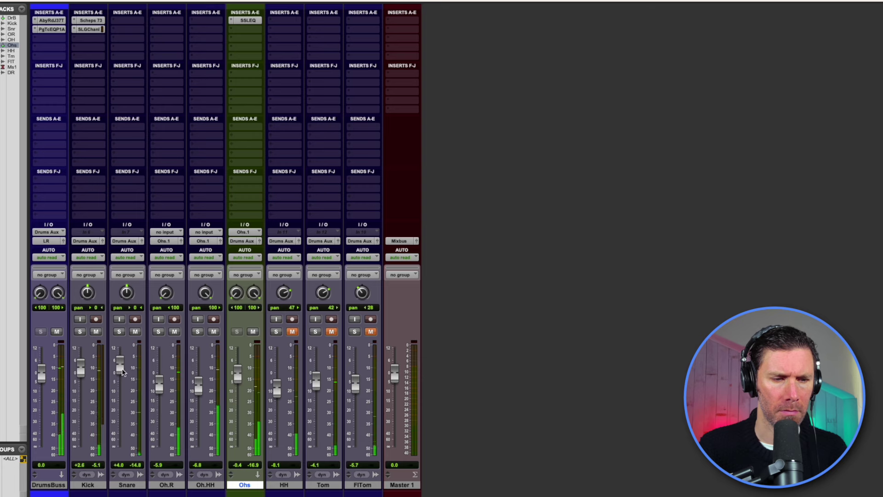
{"action": "left_click_drag", "start_coordinate": [122, 370], "coordinate": [121, 365]}
Step: Insert the PuigTec EQP-1A on the Snare track and boost its 100 Hz low band to about 3.2
{"action": "left_click", "coordinate": [131, 20]}
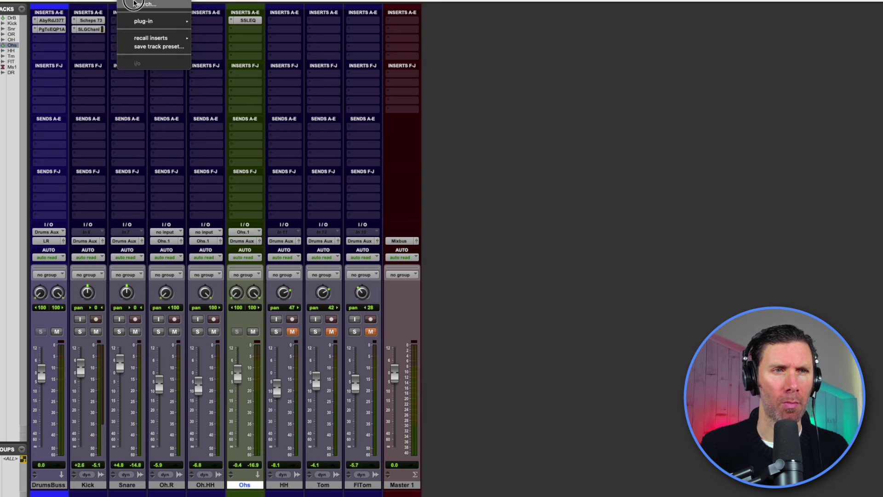
{"action": "left_click", "coordinate": [135, 4]}
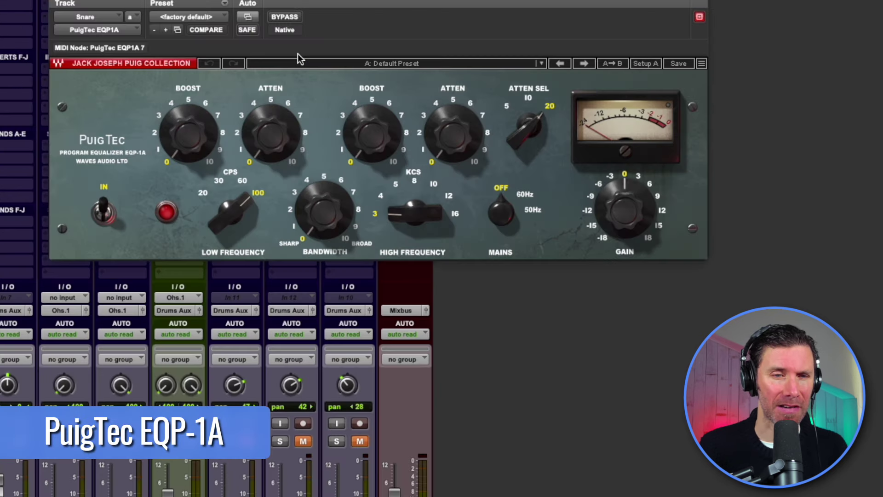
{"action": "left_click_drag", "start_coordinate": [192, 151], "coordinate": [191, 134]}
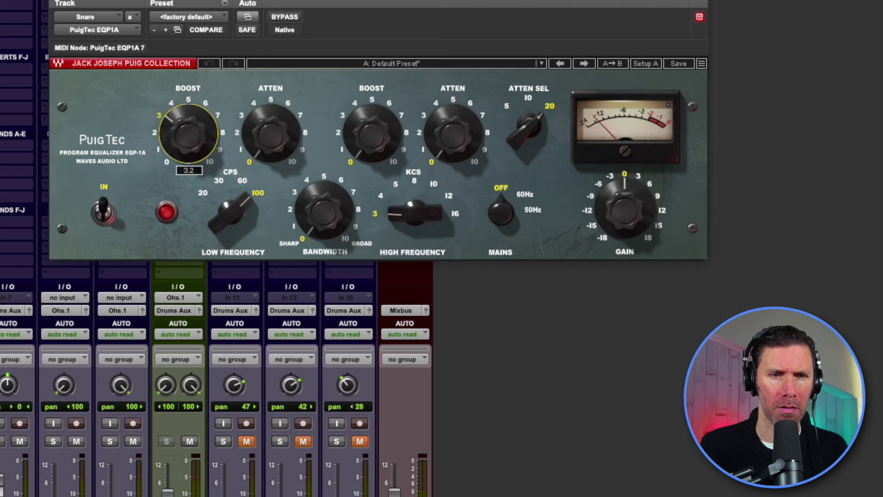
Step: Set the snare PuigTec's bandwidth to 10, its high frequency to 5 kHz, and its high boost to about 2
{"action": "left_click_drag", "start_coordinate": [322, 226], "coordinate": [322, 184]}
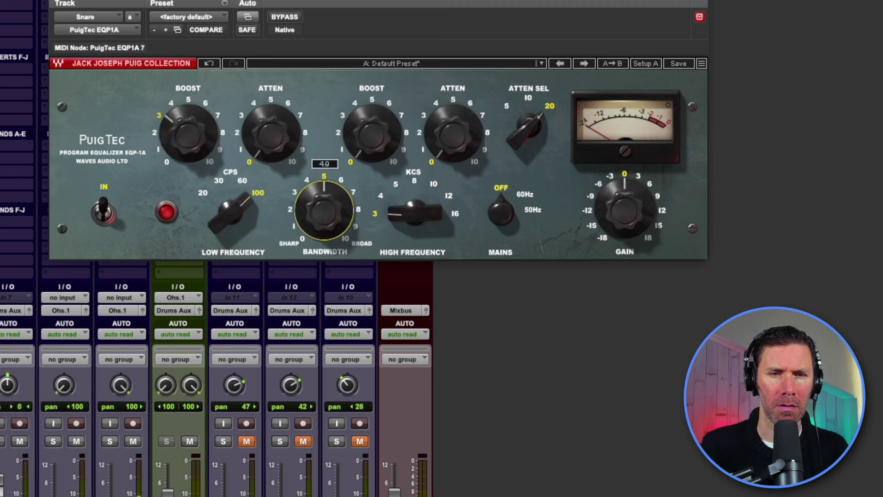
{"action": "left_click_drag", "start_coordinate": [402, 212], "coordinate": [402, 182]}
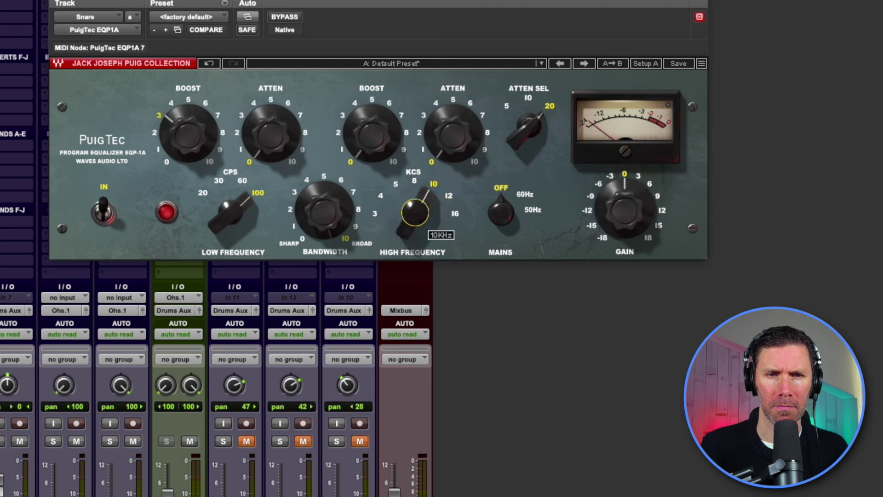
{"action": "left_click_drag", "start_coordinate": [404, 215], "coordinate": [403, 230]}
{"action": "left_click_drag", "start_coordinate": [386, 147], "coordinate": [387, 142]}
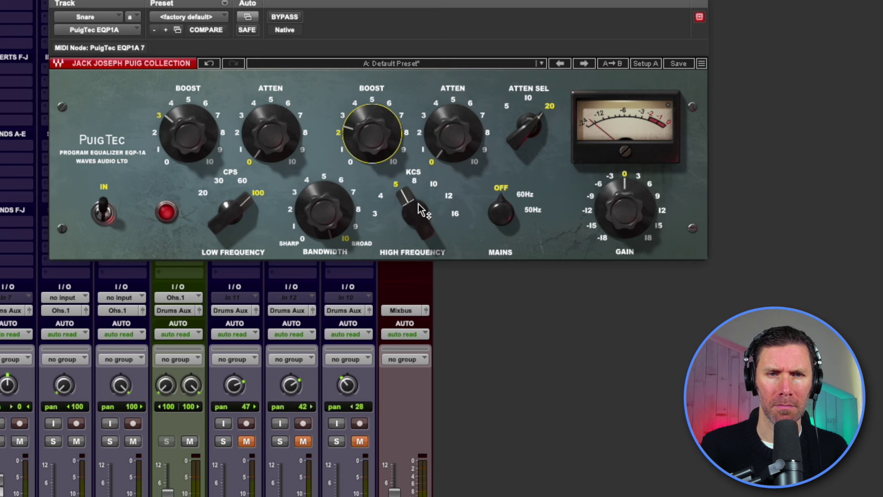
{"action": "left_click_drag", "start_coordinate": [380, 128], "coordinate": [380, 126]}
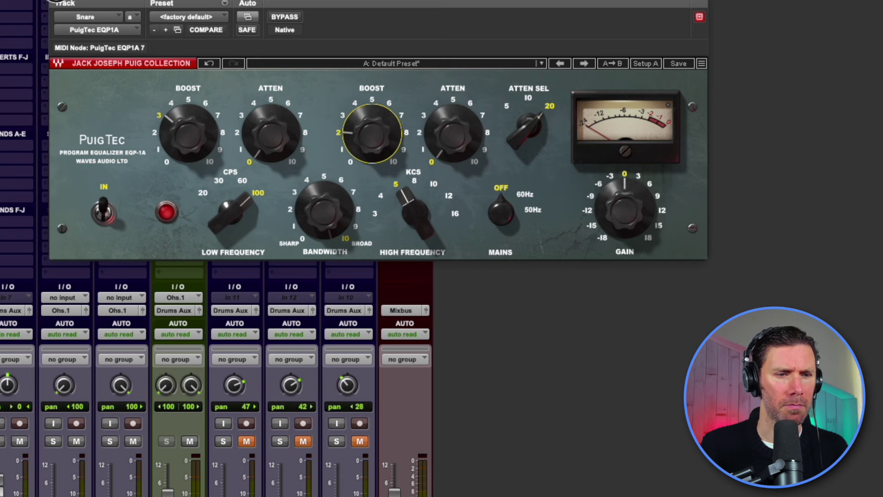
Step: Close the snare EQ, then raise the Snare fader to +6.0 dB and the HH fader to -3.0 dB
{"action": "left_click", "coordinate": [56, 0]}
{"action": "left_click_drag", "start_coordinate": [137, 372], "coordinate": [139, 368]}
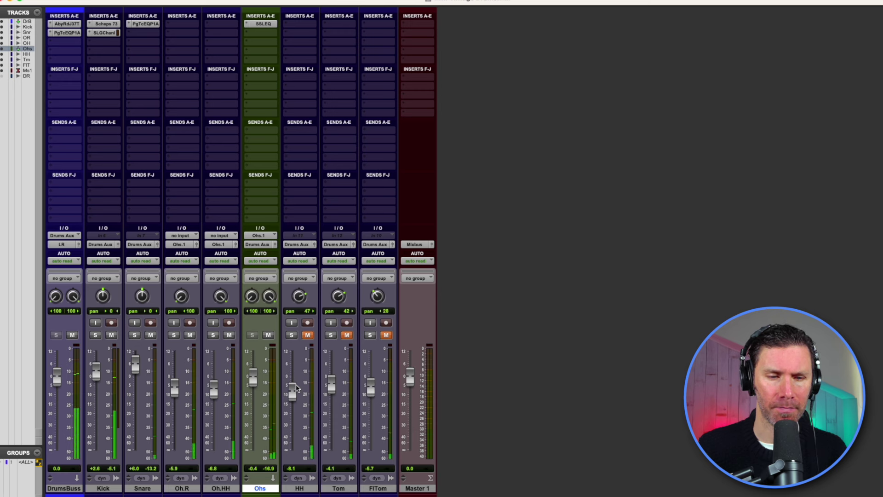
{"action": "left_click_drag", "start_coordinate": [295, 386], "coordinate": [296, 377]}
Step: Solo the HH track and insert the mono Scheps Omni Channel 2 on it
{"action": "left_click", "coordinate": [290, 335]}
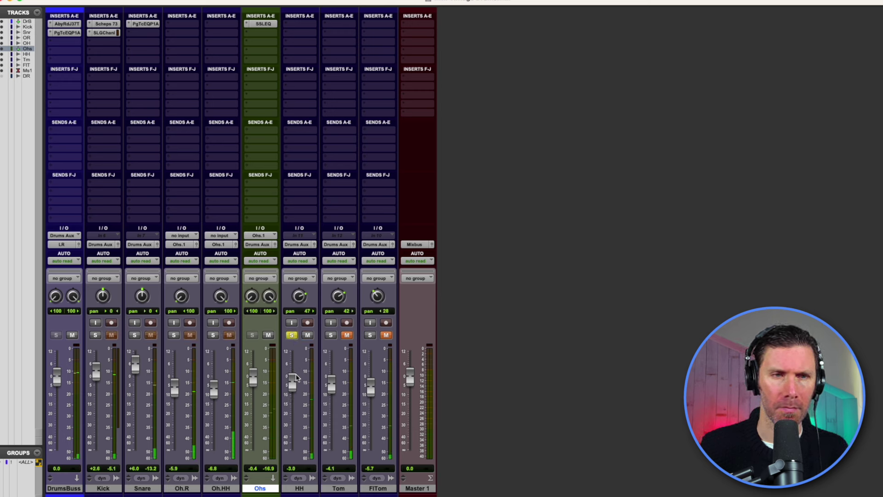
{"action": "left_click", "coordinate": [301, 52]}
{"action": "type", "text": "omni"}
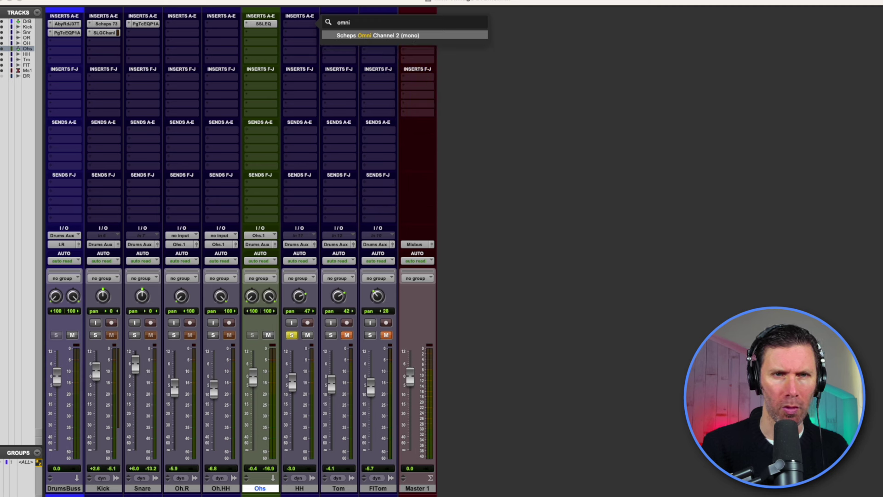
{"action": "key", "text": "Return"}
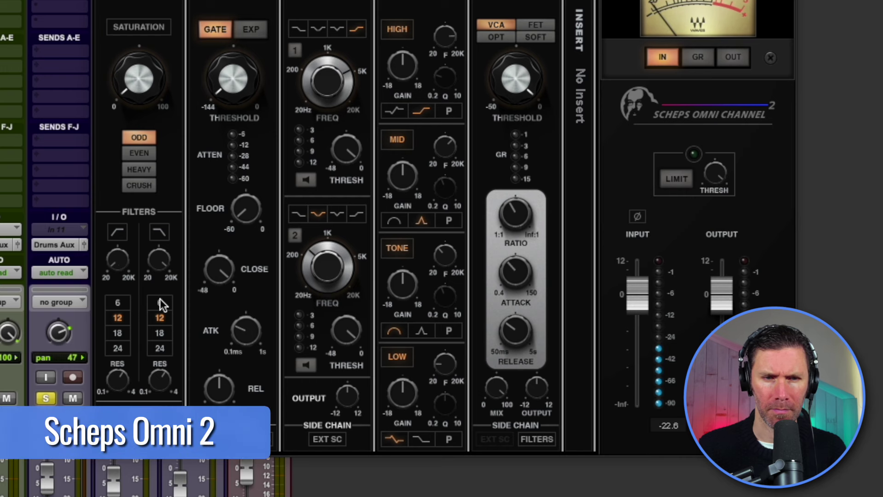
Step: Raise the high-pass filter frequency on HH's Omni Channel 2 and set the HH fader to -3.6 dB
{"action": "left_click_drag", "start_coordinate": [118, 259], "coordinate": [118, 231]}
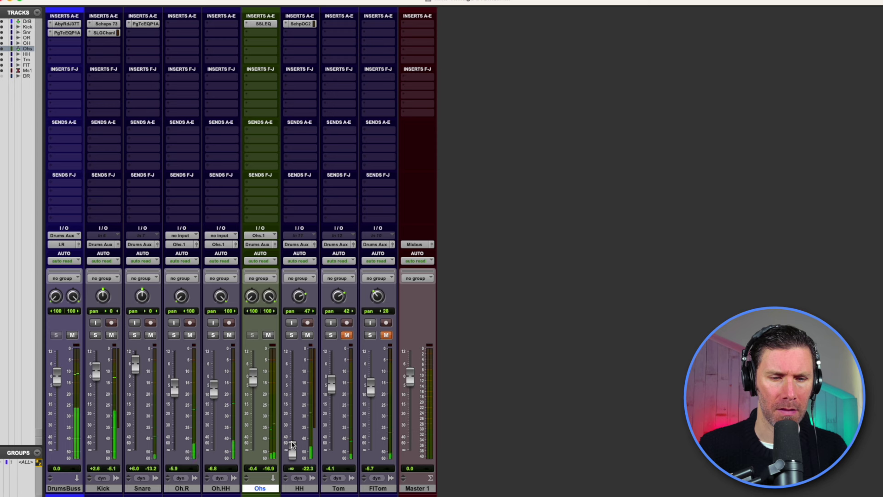
{"action": "left_click_drag", "start_coordinate": [292, 444], "coordinate": [292, 380]}
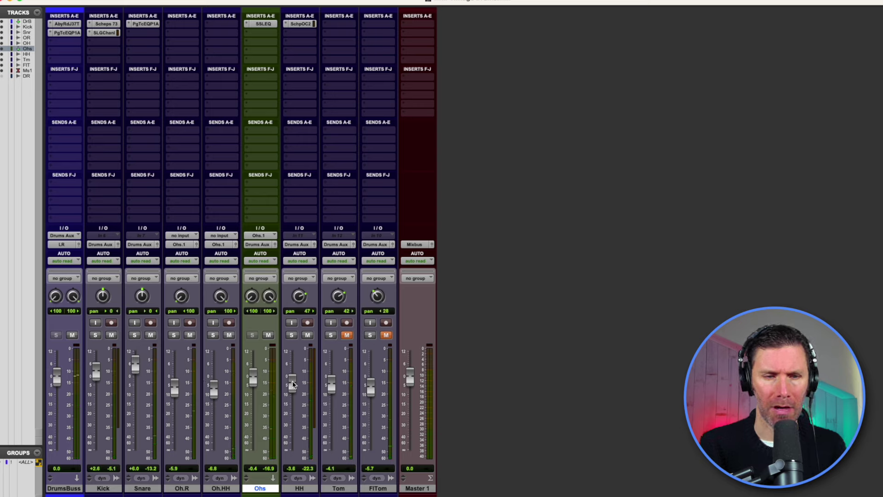
Step: Show the Edit window, audition the selected fill on the soloed Tom track, and toggle its solo
{"action": "key", "text": "super+equal"}
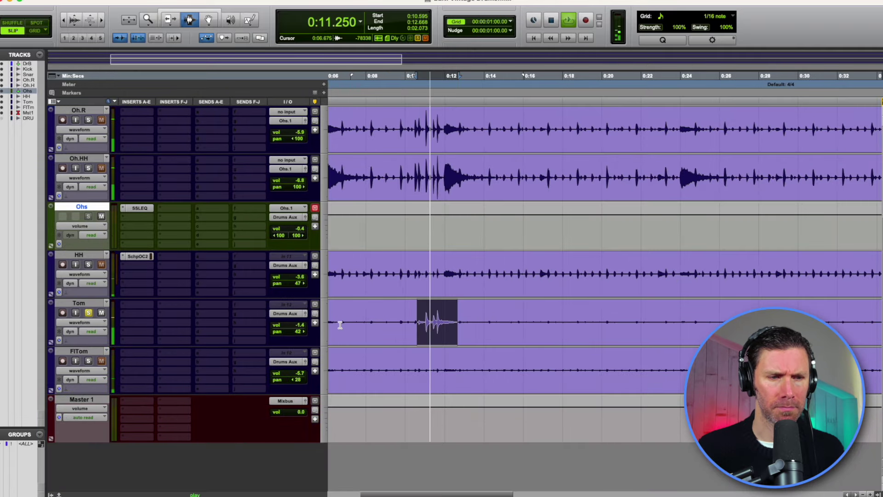
{"action": "key", "text": "space"}
{"action": "key", "text": "space"}
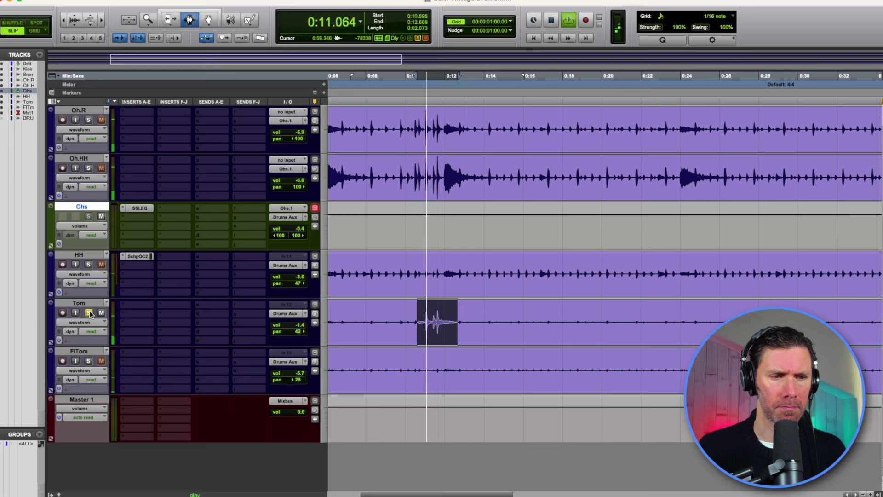
{"action": "left_click", "coordinate": [89, 313]}
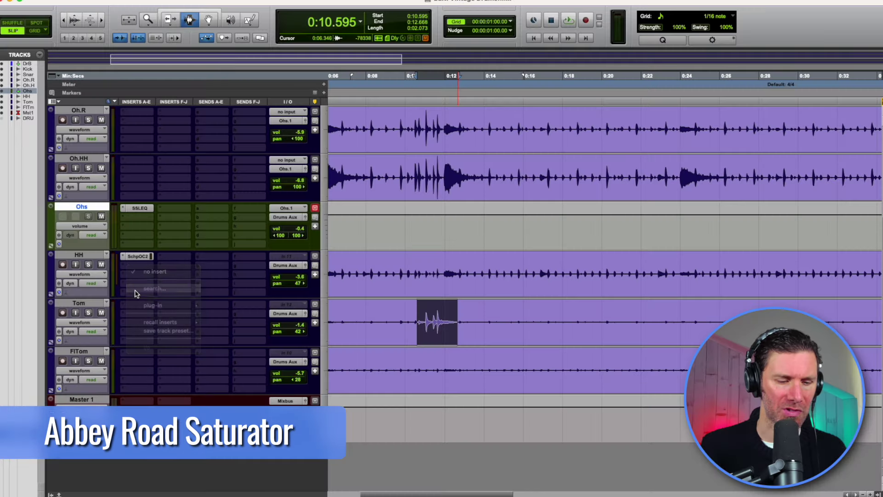
Step: Search the plug-ins for "abbey" and insert the Abbey Road Saturator on the Tom track
{"action": "left_click", "coordinate": [135, 294]}
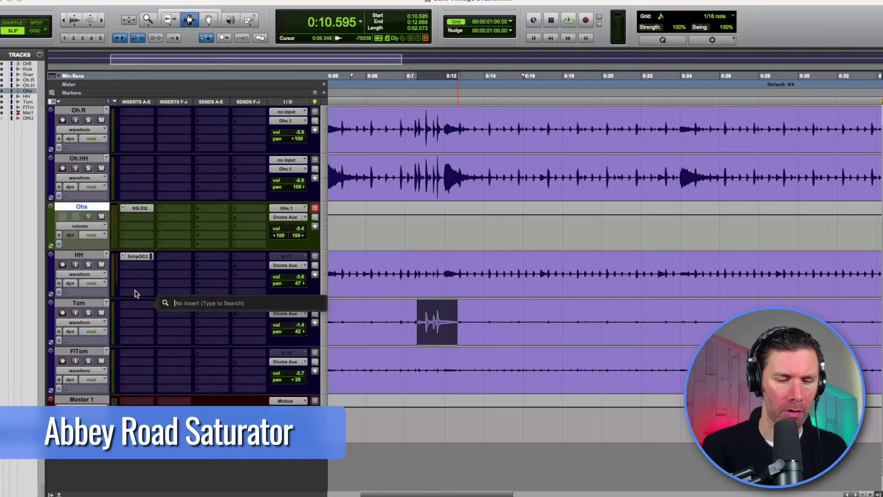
{"action": "type", "text": "abbey"}
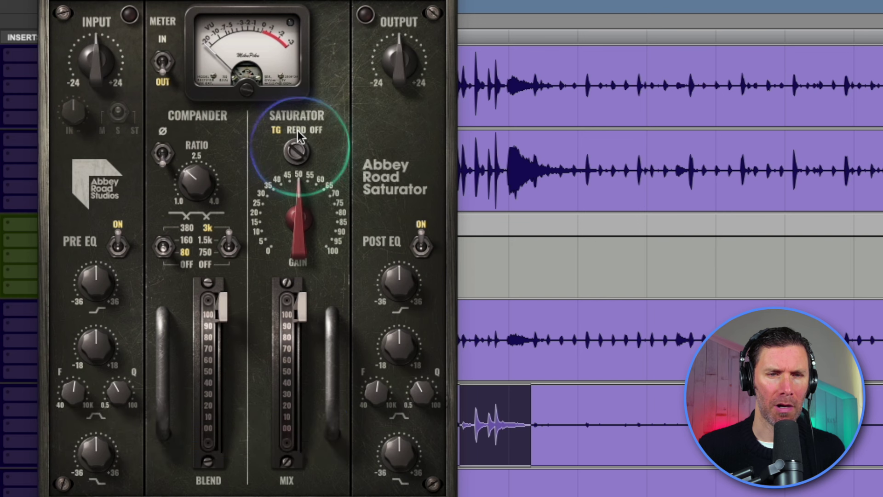
{"action": "left_click", "coordinate": [297, 130]}
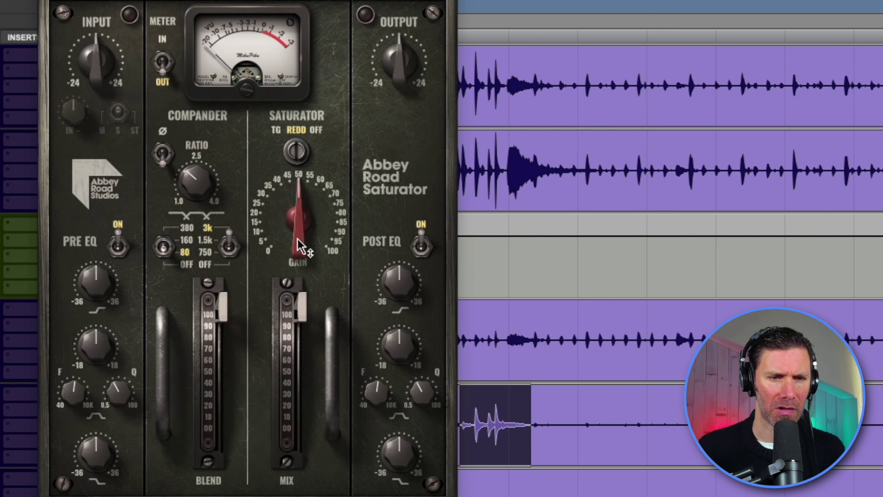
Step: While the tom fill plays, try the Saturator's gain up to 100 and adjust its Mix fader
{"action": "key", "text": "space"}
{"action": "left_click_drag", "start_coordinate": [300, 247], "coordinate": [299, 261]}
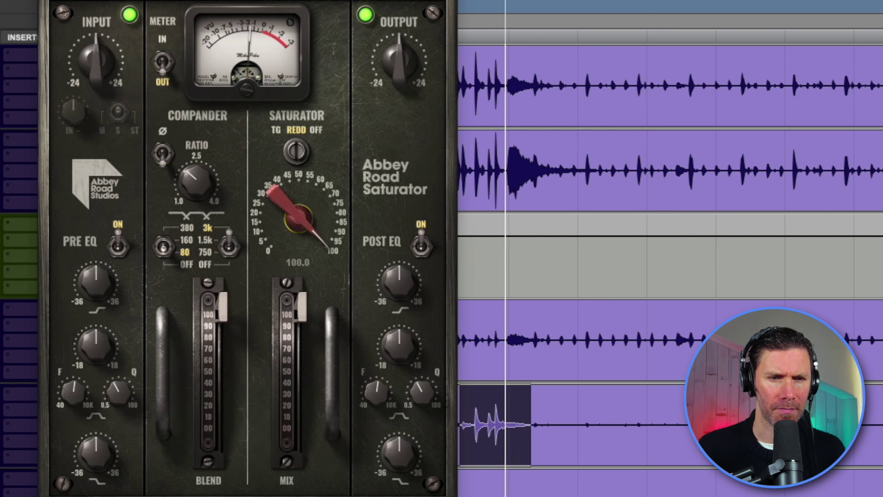
{"action": "left_click_drag", "start_coordinate": [285, 350], "coordinate": [286, 354]}
{"action": "left_click_drag", "start_coordinate": [306, 313], "coordinate": [306, 315]}
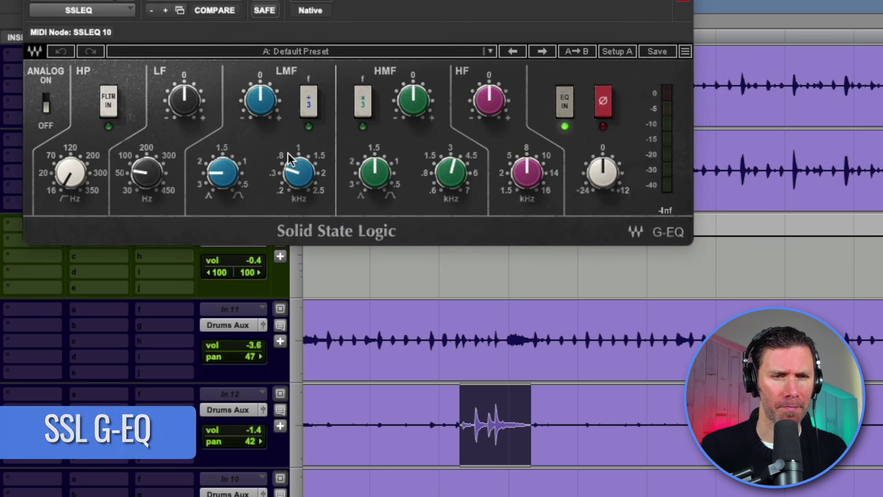
Step: On the Tom's SSL G-EQ, boost and sweep the LMF band to about 0.33 kHz, adjust its Q, and cut it
{"action": "left_click_drag", "start_coordinate": [261, 100], "coordinate": [261, 81]}
{"action": "left_click", "coordinate": [300, 172]}
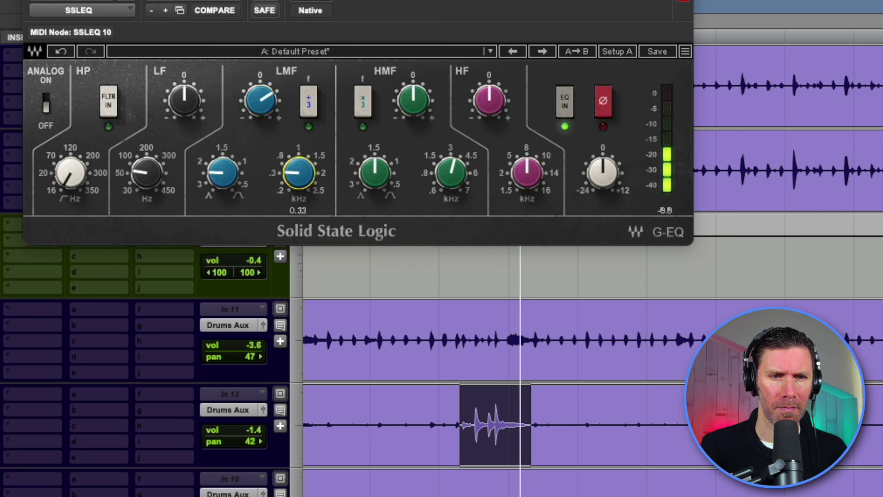
{"action": "left_click_drag", "start_coordinate": [221, 170], "coordinate": [221, 155]}
{"action": "left_click_drag", "start_coordinate": [291, 175], "coordinate": [292, 173]}
{"action": "left_click_drag", "start_coordinate": [253, 106], "coordinate": [253, 141]}
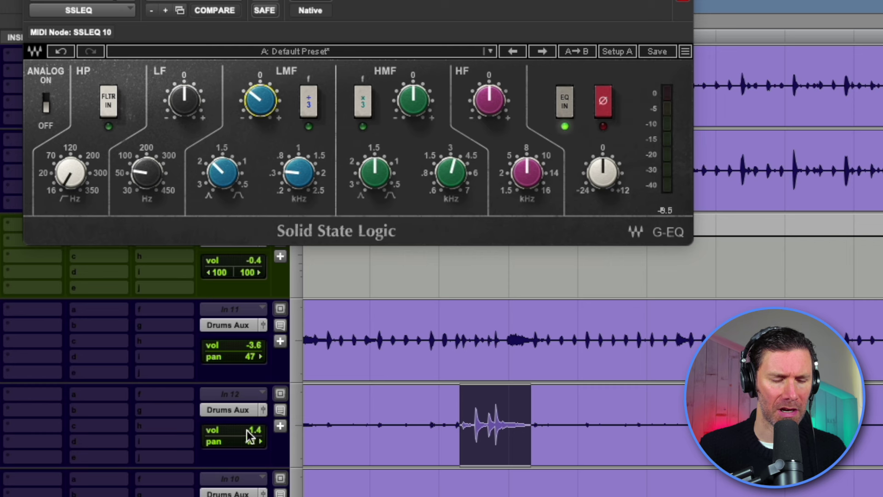
Step: Try the Tom volume at 0.0 dB, compare the processing with bypass, and settle the volume at -1.3 dB
{"action": "left_click", "coordinate": [247, 433]}
{"action": "left_click_drag", "start_coordinate": [247, 429], "coordinate": [247, 428]}
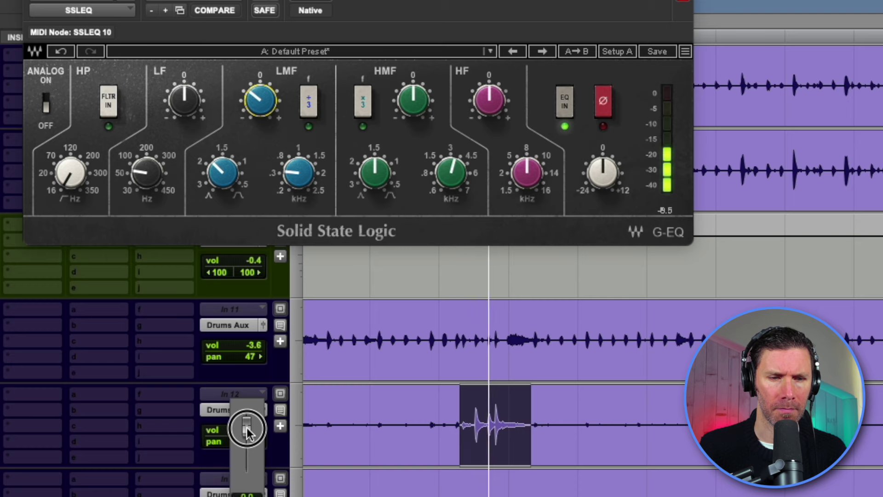
{"action": "key", "text": "space"}
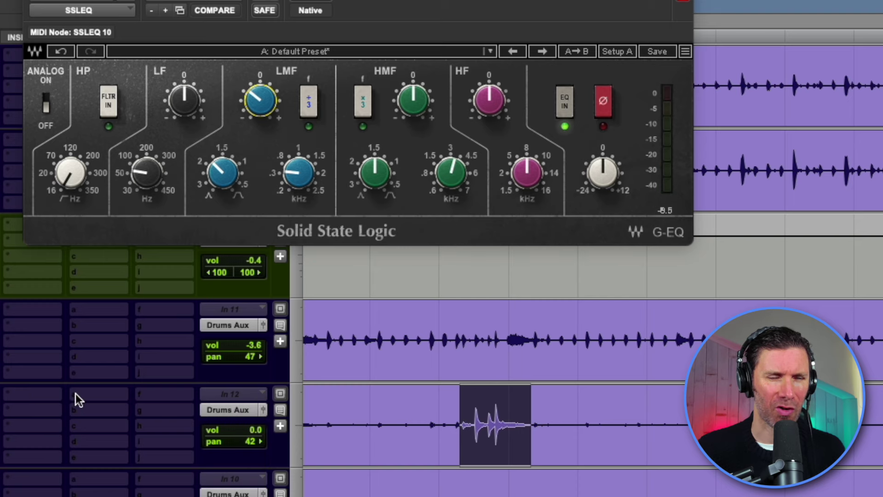
{"action": "key", "text": "space"}
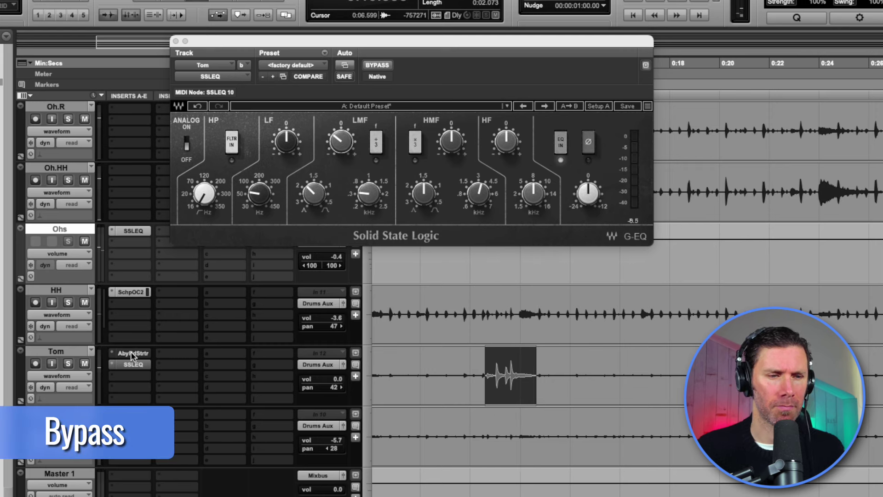
{"action": "left_click", "coordinate": [322, 380]}
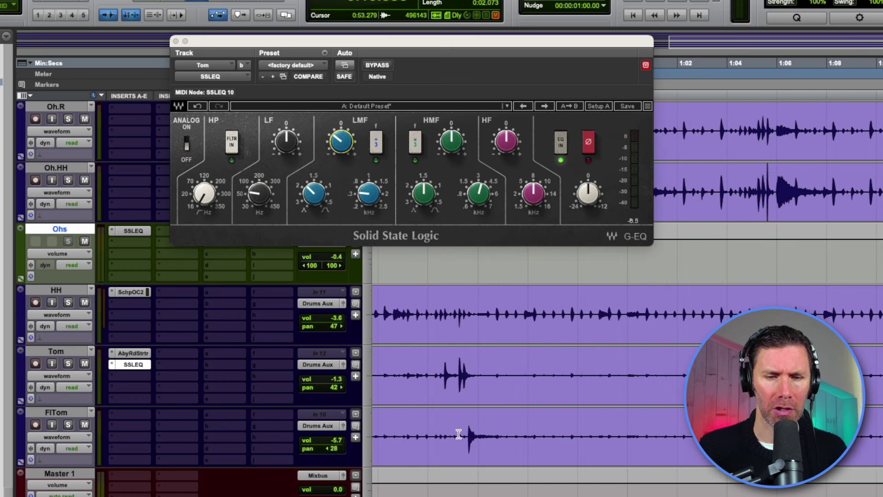
Step: Select the floor tom hit on the FlTom track, copy the Tom's Abbey Road Saturator onto FlTom, and open that copy
{"action": "left_click_drag", "start_coordinate": [459, 434], "coordinate": [494, 434]}
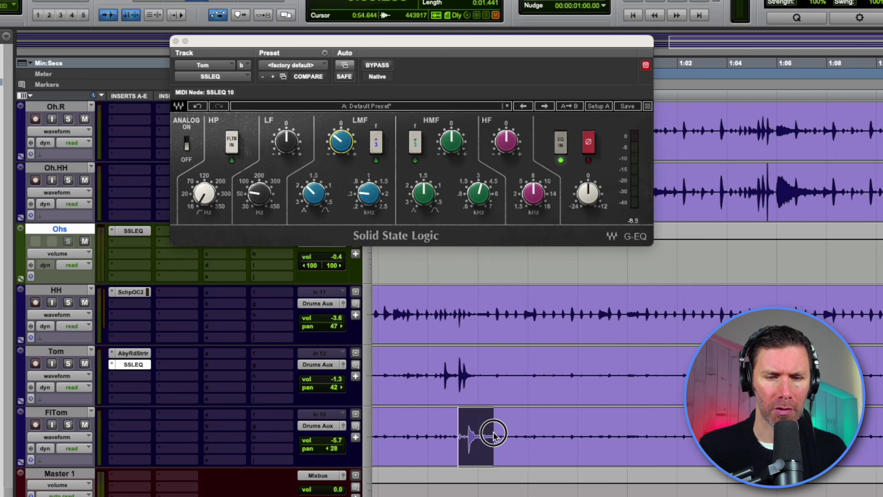
{"action": "left_click_drag", "start_coordinate": [133, 353], "coordinate": [126, 417]}
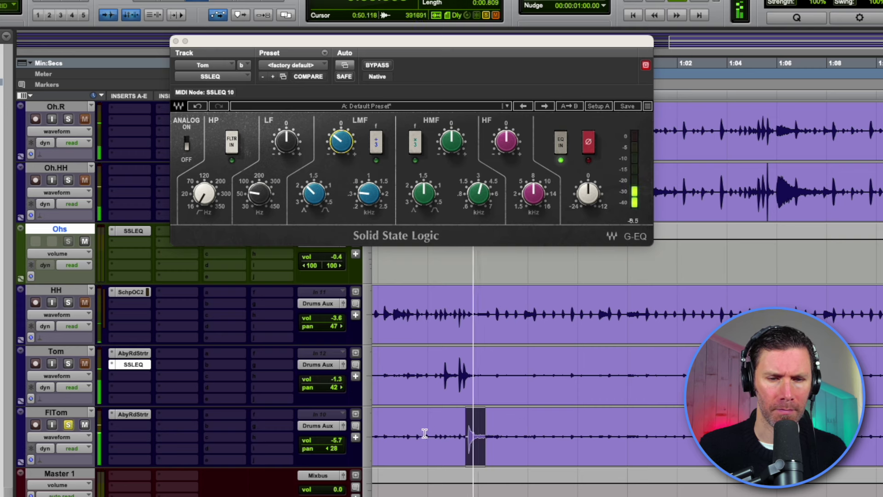
{"action": "left_click", "coordinate": [132, 415]}
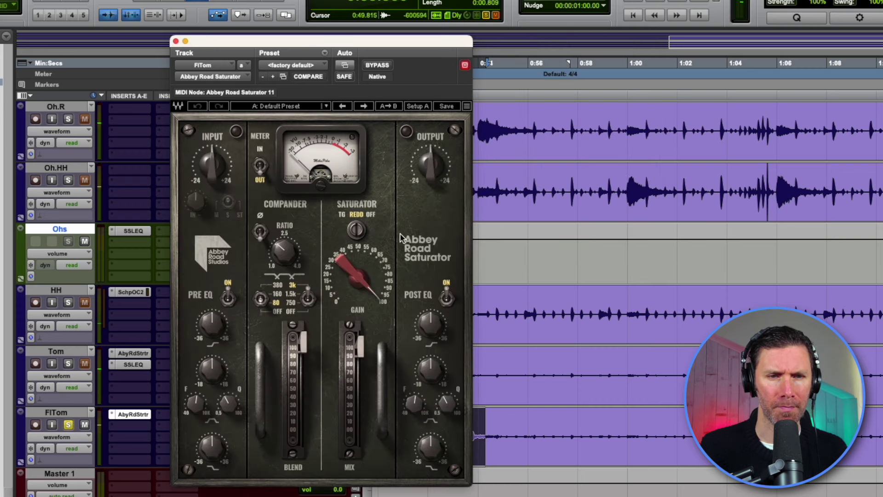
Step: While the floor tom hit plays, reduce the FlTom Saturator's gain to about 94, adjust its Mix fader, and close the plug-in
{"action": "key", "text": "space"}
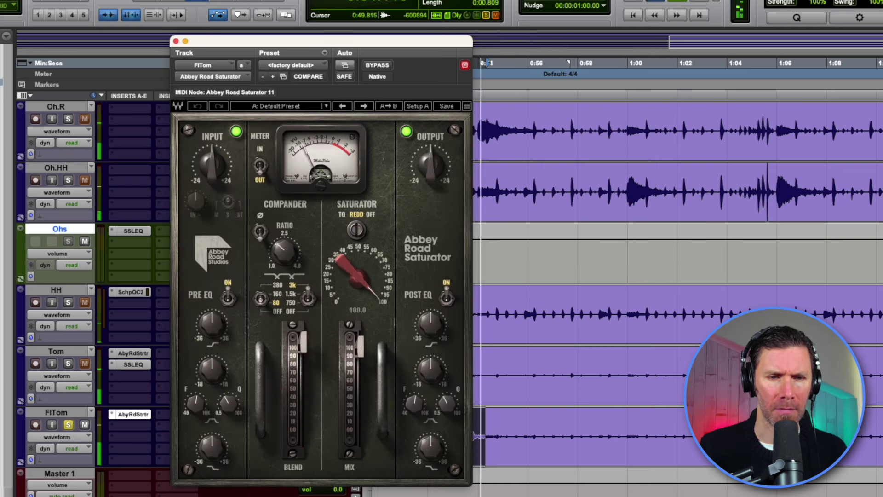
{"action": "left_click_drag", "start_coordinate": [340, 271], "coordinate": [340, 265]}
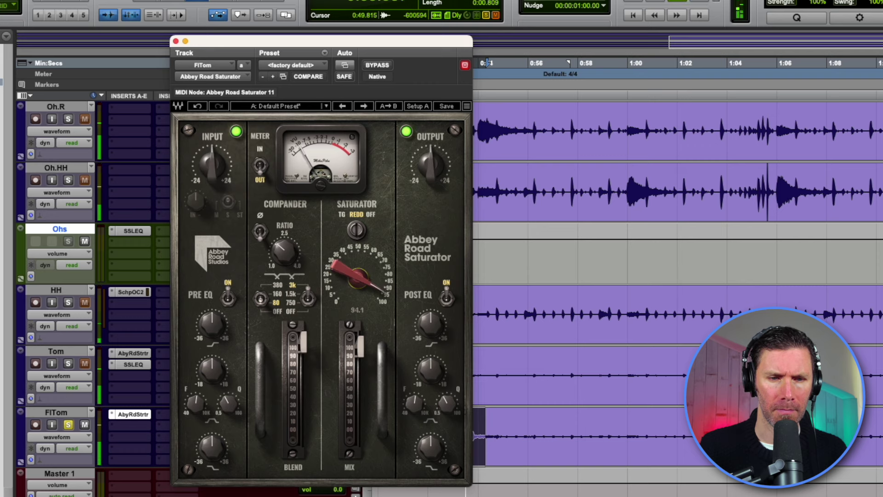
{"action": "left_click_drag", "start_coordinate": [361, 346], "coordinate": [358, 349]}
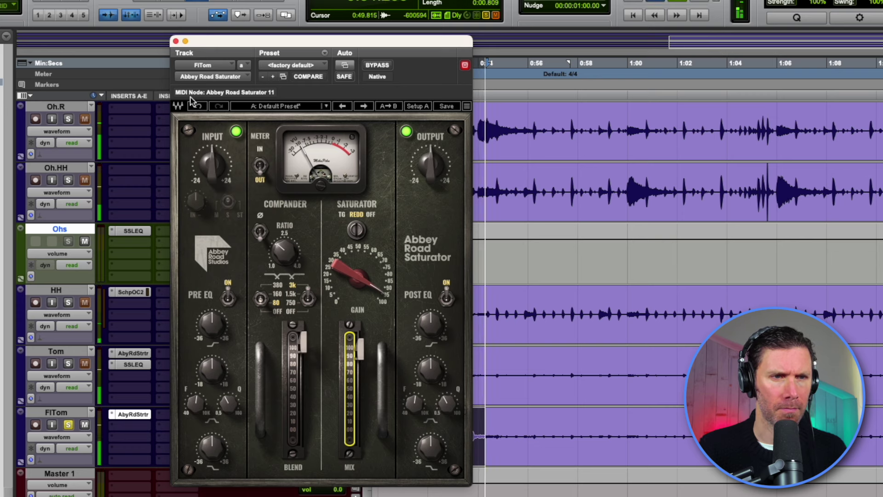
{"action": "left_click", "coordinate": [175, 41]}
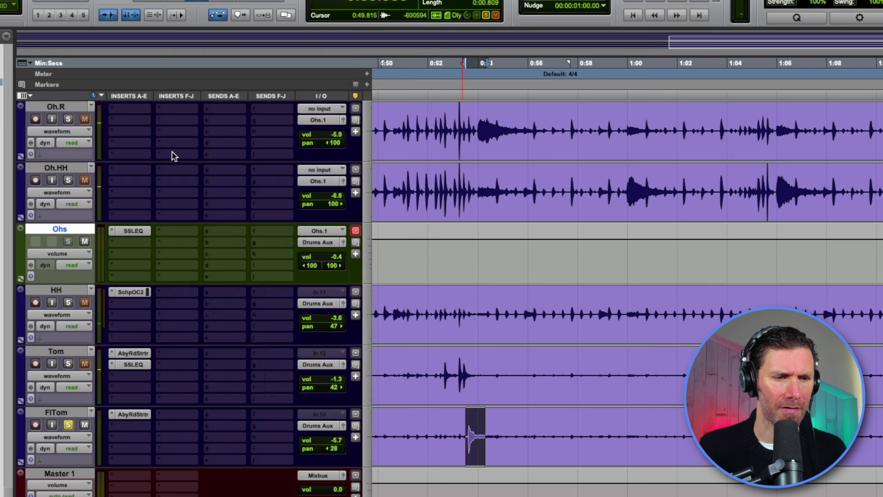
Step: Add the SSL G-EQ to FlTom, boost and sweep the LMF band, adjust its Q, and turn it down to a cut
{"action": "left_click", "coordinate": [137, 430]}
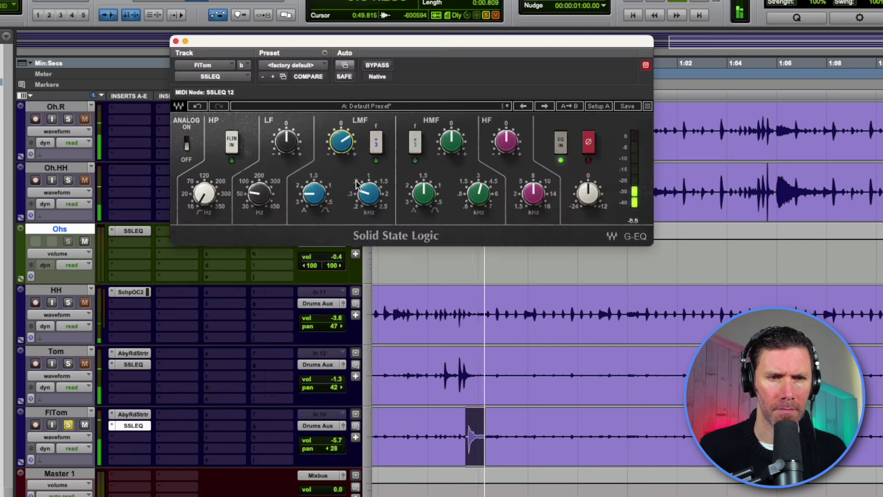
{"action": "left_click_drag", "start_coordinate": [357, 184], "coordinate": [357, 177]}
{"action": "left_click_drag", "start_coordinate": [315, 194], "coordinate": [315, 191]}
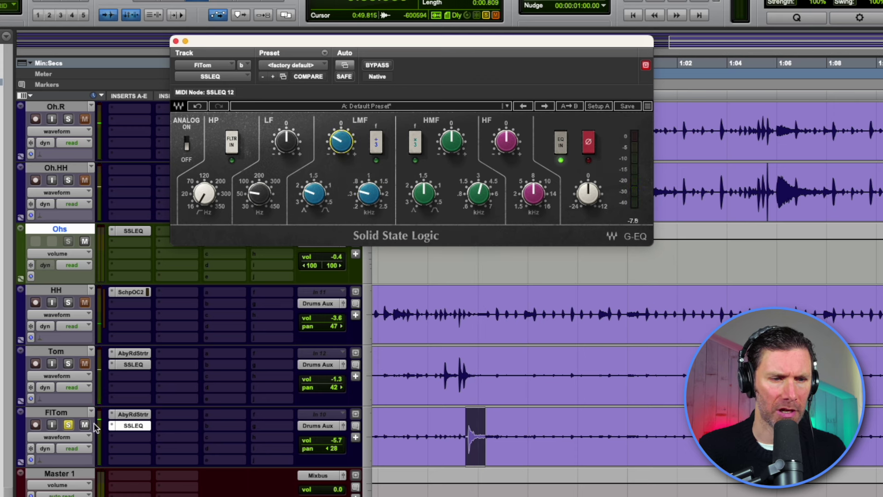
Step: Play the tom fill in the mix, lower Tom to -4.6 dB and FlTom to -7.1 dB, and reopen the Tom's Saturator
{"action": "left_click_drag", "start_coordinate": [441, 381], "coordinate": [490, 437]}
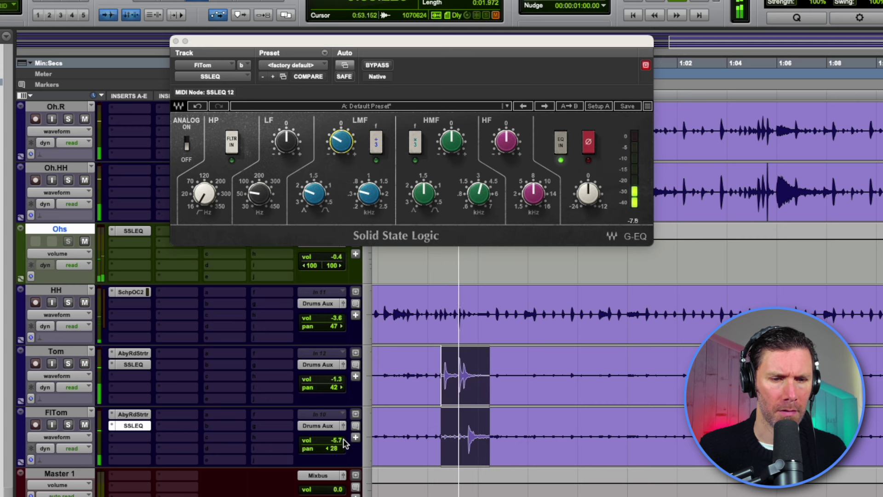
{"action": "left_click", "coordinate": [400, 375]}
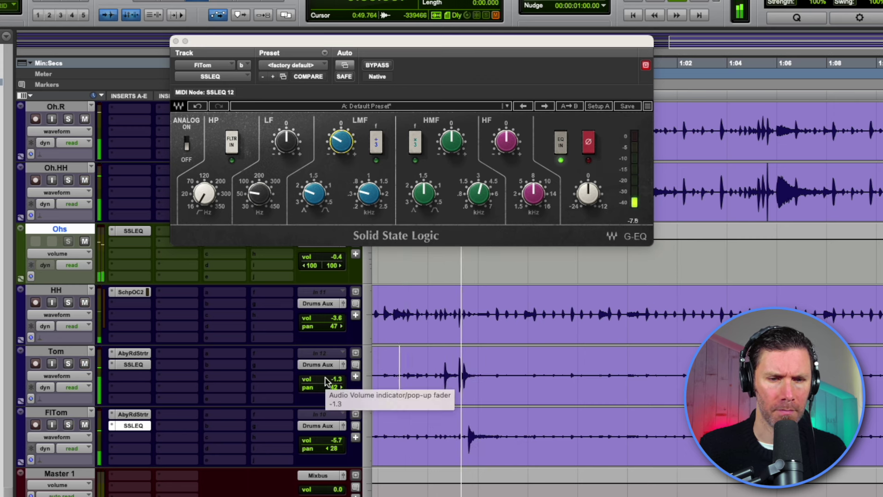
{"action": "left_click_drag", "start_coordinate": [325, 380], "coordinate": [324, 444]}
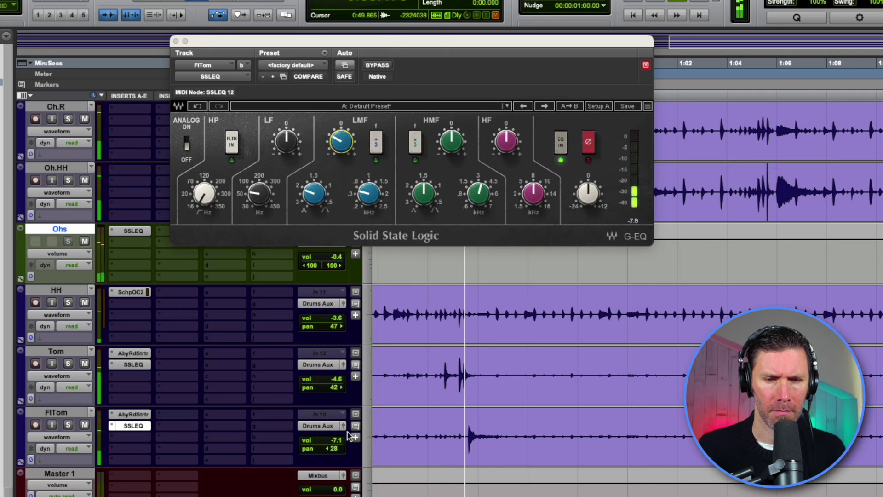
{"action": "scroll", "coordinate": [190, 401], "scroll_direction": "down", "scroll_amount": 1}
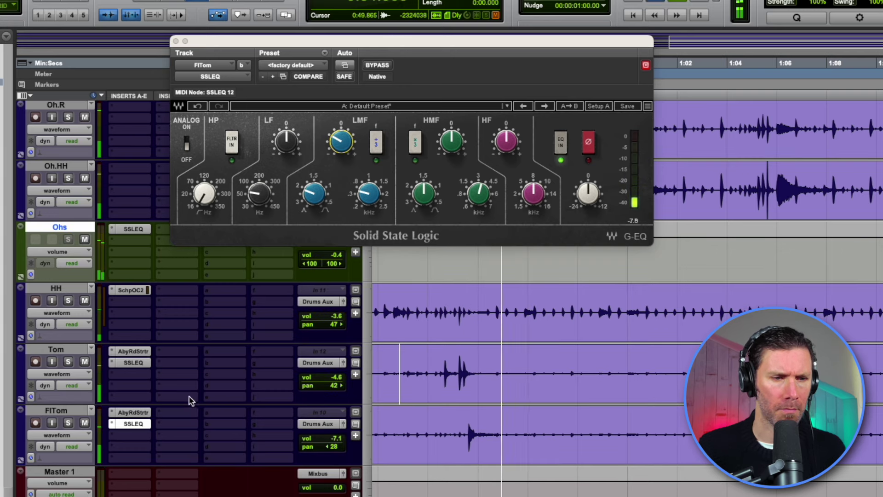
{"action": "left_click", "coordinate": [132, 352]}
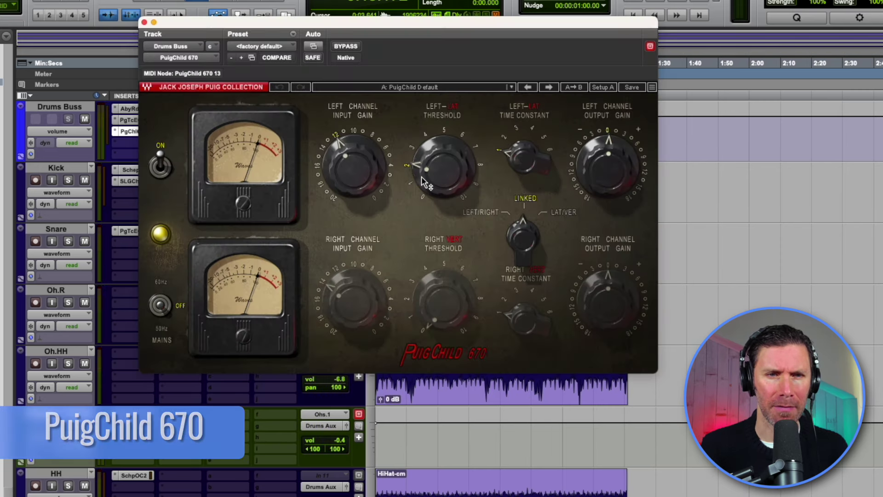
Step: On the Drums Buss PuigChild 670, raise the linked threshold to 3.6, compare with bypass, and reduce the threshold to about 3.1
{"action": "left_click_drag", "start_coordinate": [422, 176], "coordinate": [421, 151]}
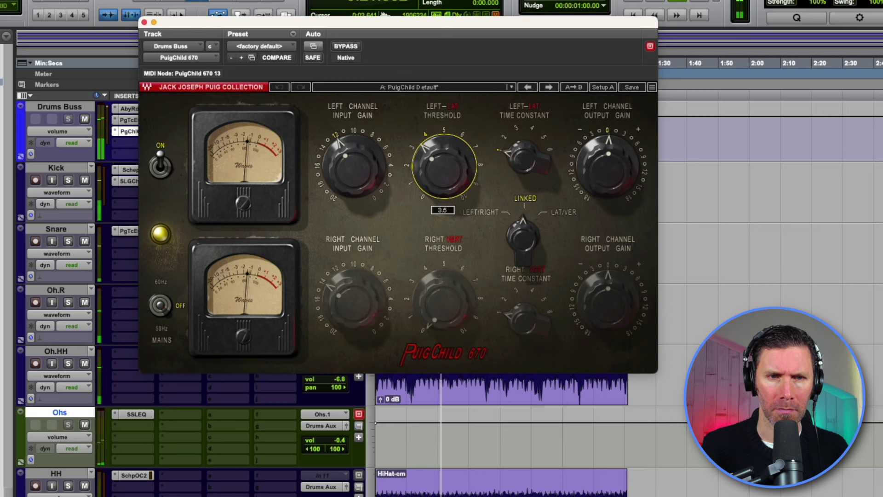
{"action": "left_click", "coordinate": [352, 46]}
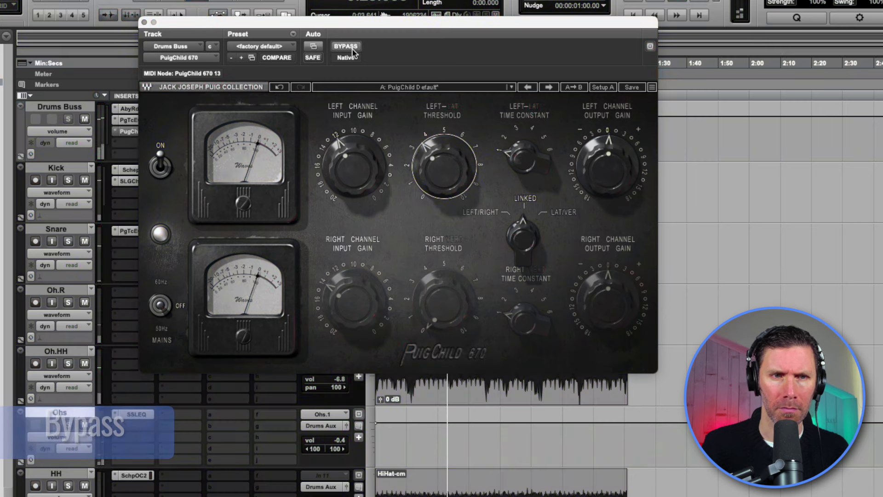
{"action": "left_click", "coordinate": [353, 46]}
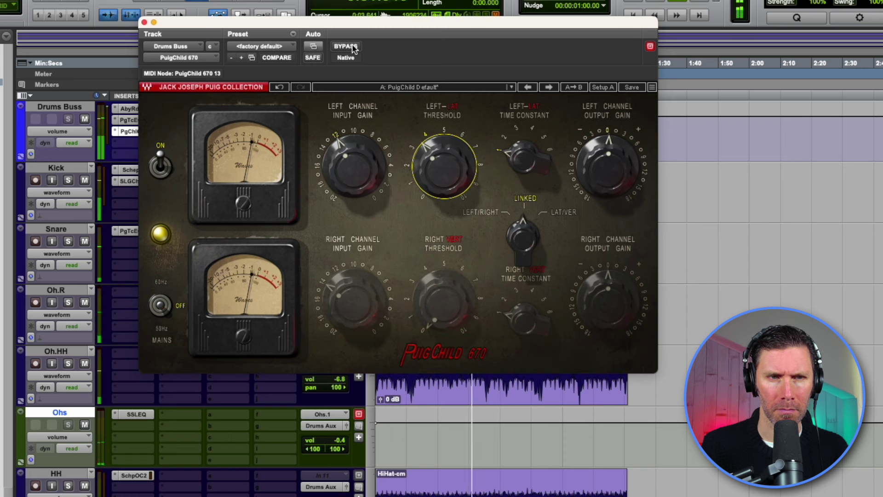
{"action": "left_click", "coordinate": [352, 46]}
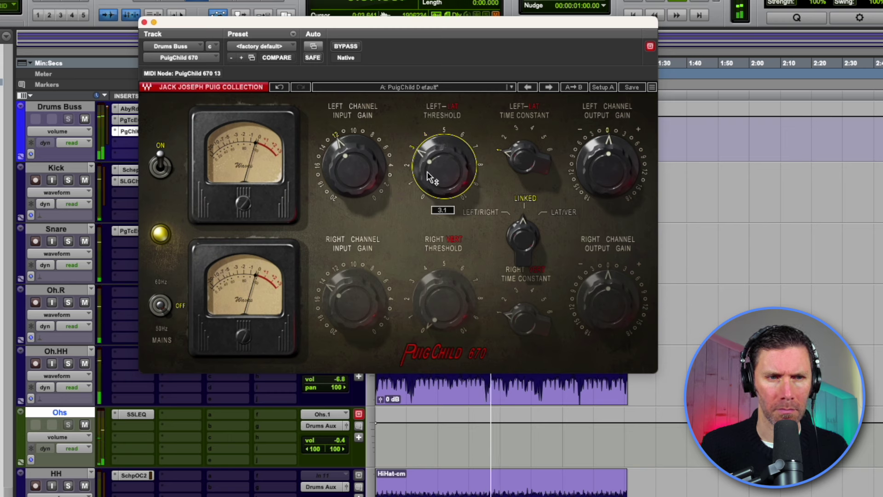
Step: Compare the Drums Buss PuigChild 670 compression with bypass during playback and close the plug-in
{"action": "left_click", "coordinate": [346, 47]}
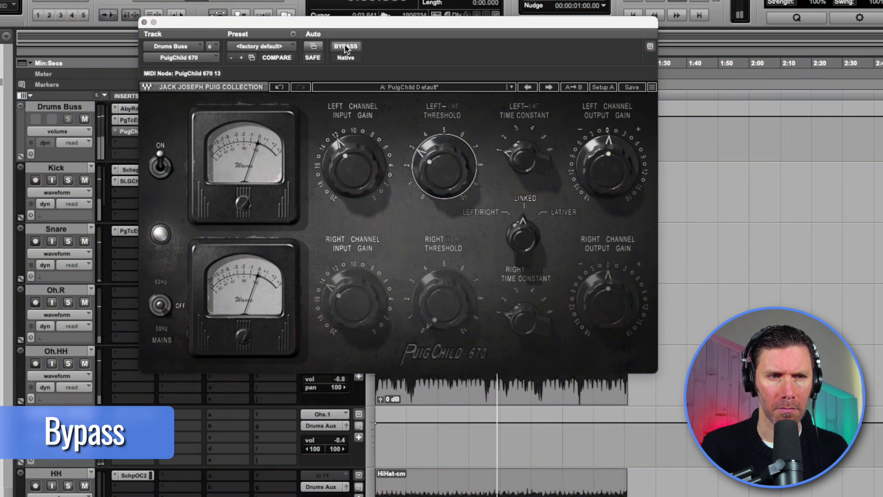
{"action": "left_click", "coordinate": [346, 47]}
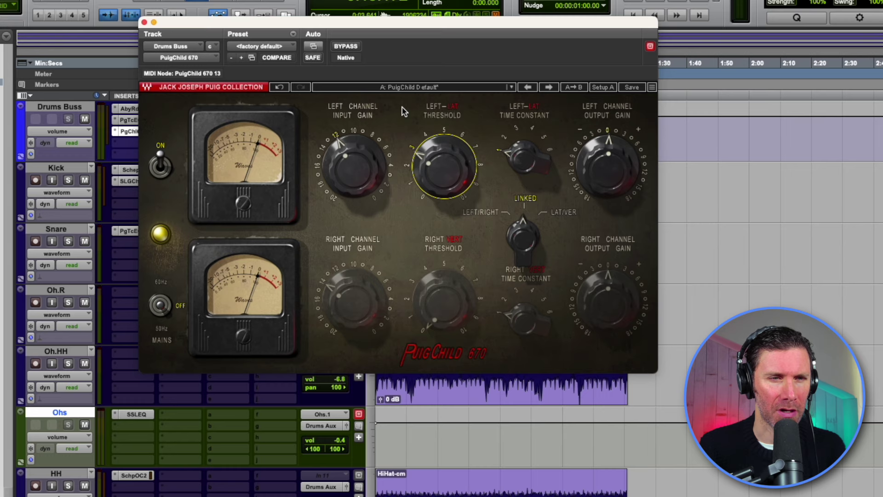
{"action": "left_click", "coordinate": [350, 47]}
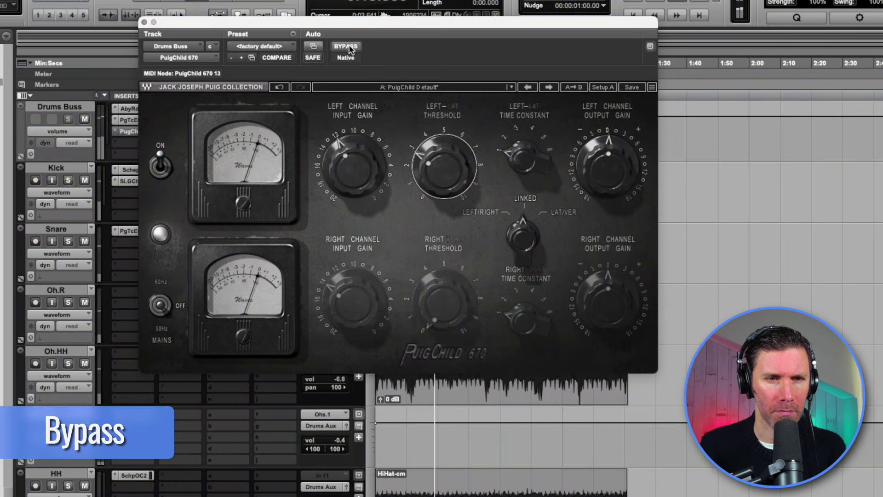
{"action": "left_click", "coordinate": [350, 46]}
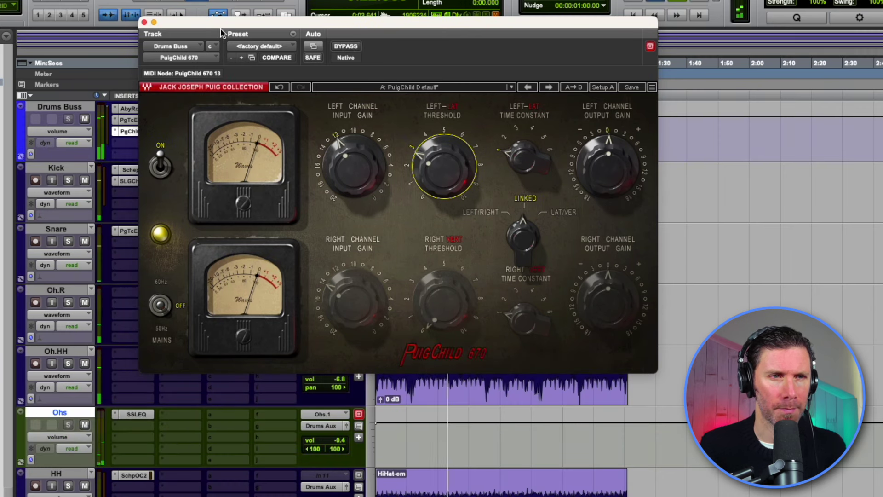
{"action": "left_click", "coordinate": [144, 22]}
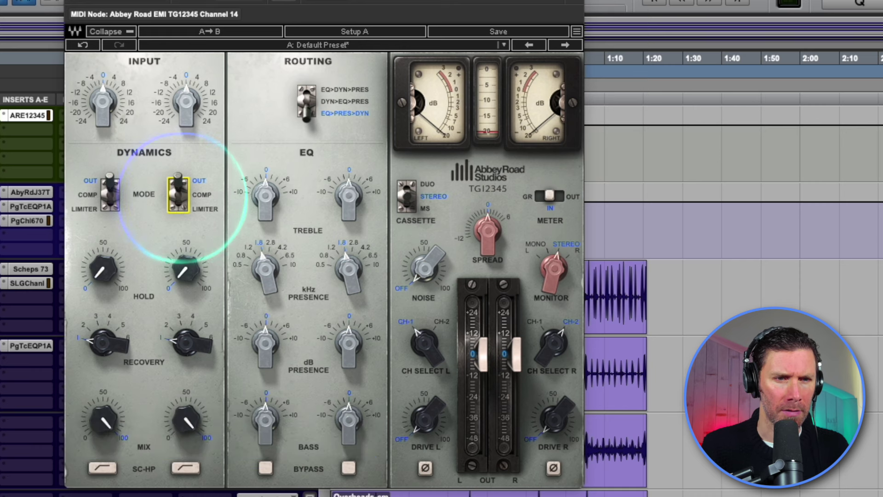
Step: Switch both dynamics channels of the Abbey Road TG12345 to Limiter mode and adjust their Hold amount
{"action": "left_click", "coordinate": [178, 189]}
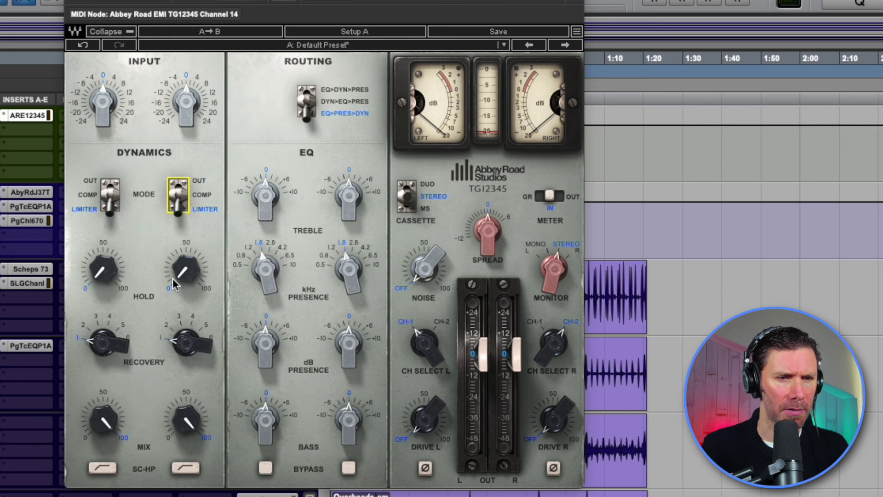
{"action": "left_click_drag", "start_coordinate": [102, 279], "coordinate": [102, 272]}
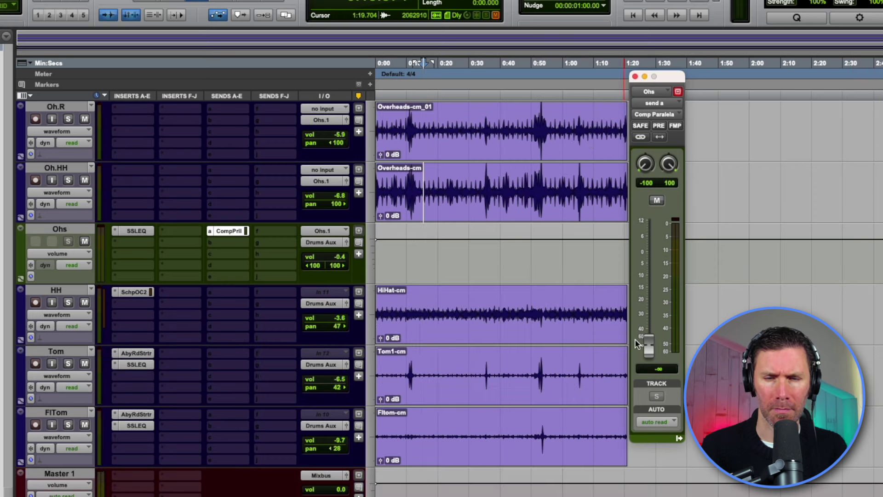
Step: During playback, raise the Ohs send to the parallel compressor to -4.3 dB, compare it muted, and settle it at -6.2 dB
{"action": "key", "text": "space"}
{"action": "left_click_drag", "start_coordinate": [648, 349], "coordinate": [652, 269]}
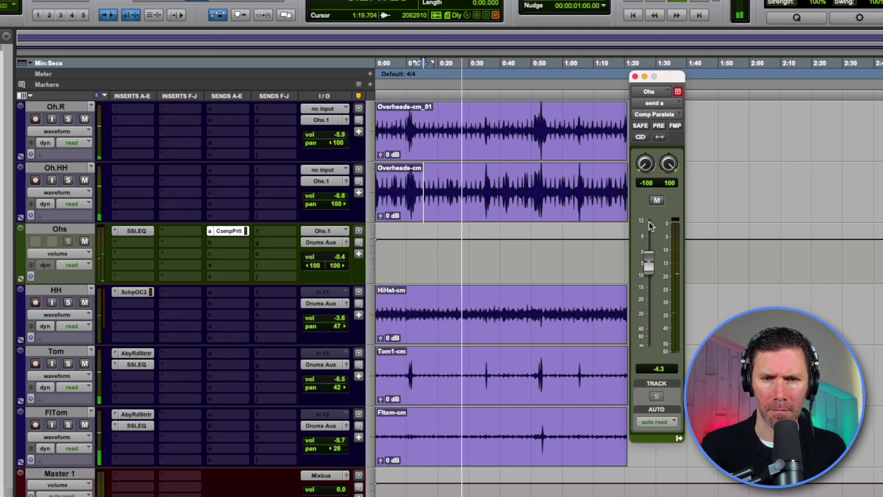
{"action": "left_click", "coordinate": [657, 201]}
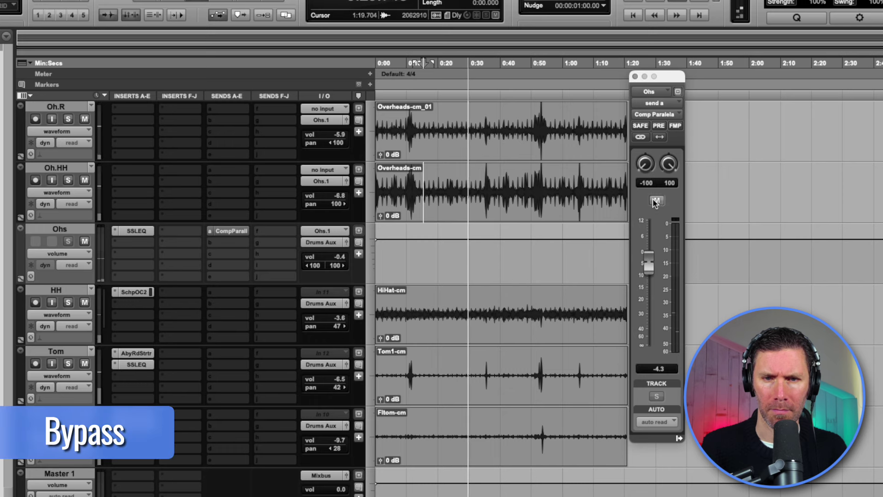
{"action": "left_click", "coordinate": [657, 201]}
{"action": "left_click_drag", "start_coordinate": [651, 258], "coordinate": [652, 266]}
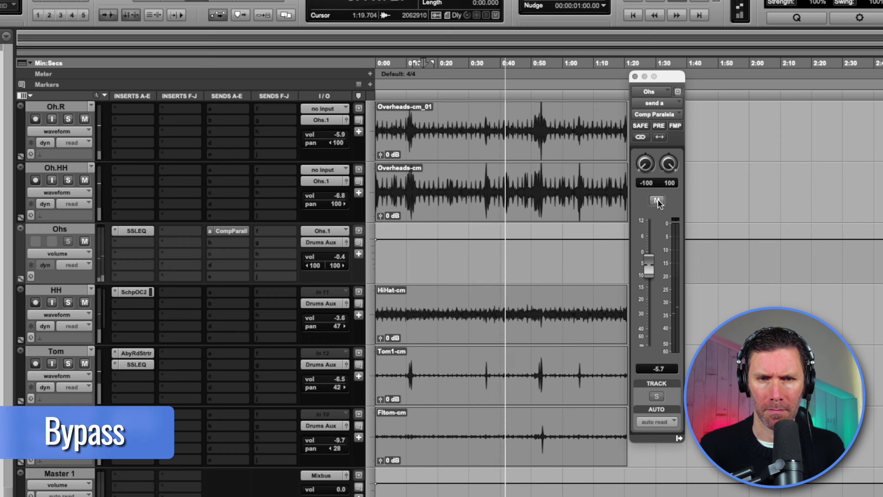
{"action": "left_click_drag", "start_coordinate": [650, 265], "coordinate": [650, 266]}
{"action": "key", "text": "space"}
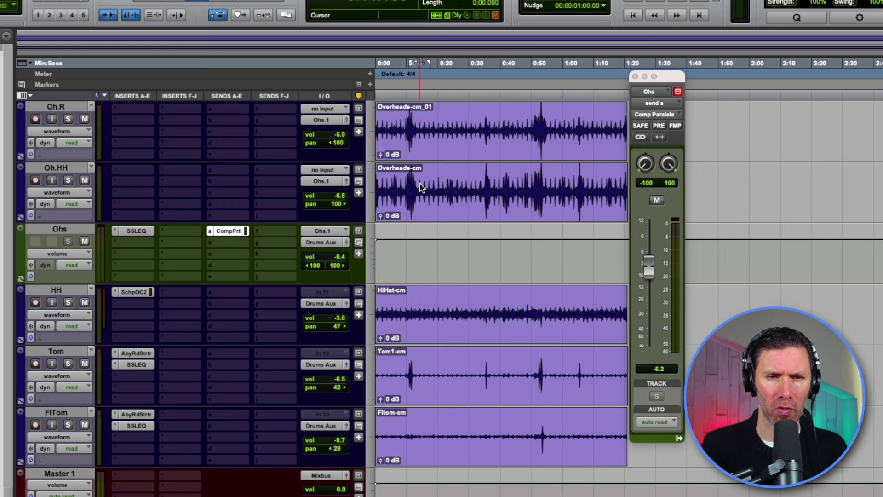
Step: Replay the drums, compare the Ohs parallel send muted and unmuted, and lower the send to -6.5 dB
{"action": "key", "text": "space"}
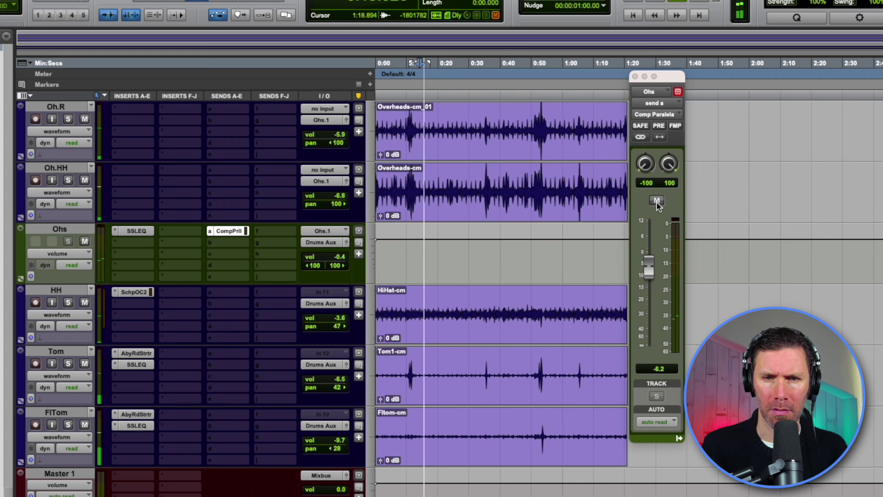
{"action": "left_click", "coordinate": [657, 201]}
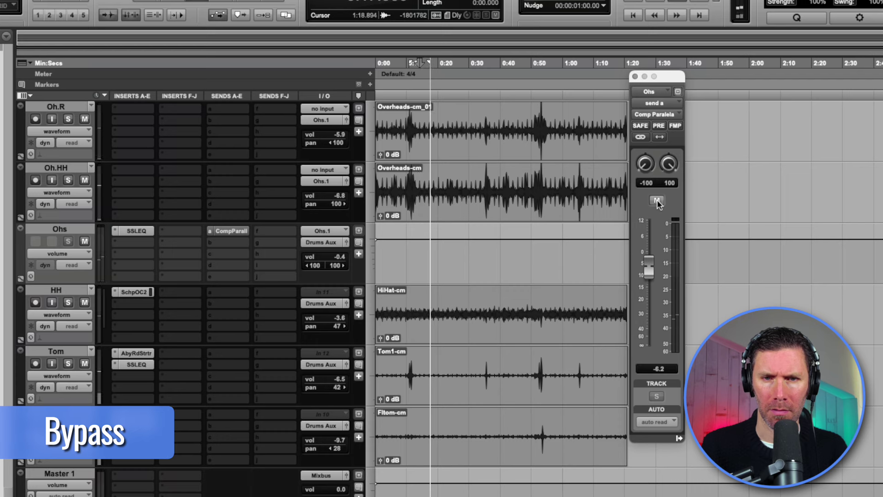
{"action": "left_click", "coordinate": [658, 201]}
{"action": "left_click_drag", "start_coordinate": [649, 256], "coordinate": [649, 256]}
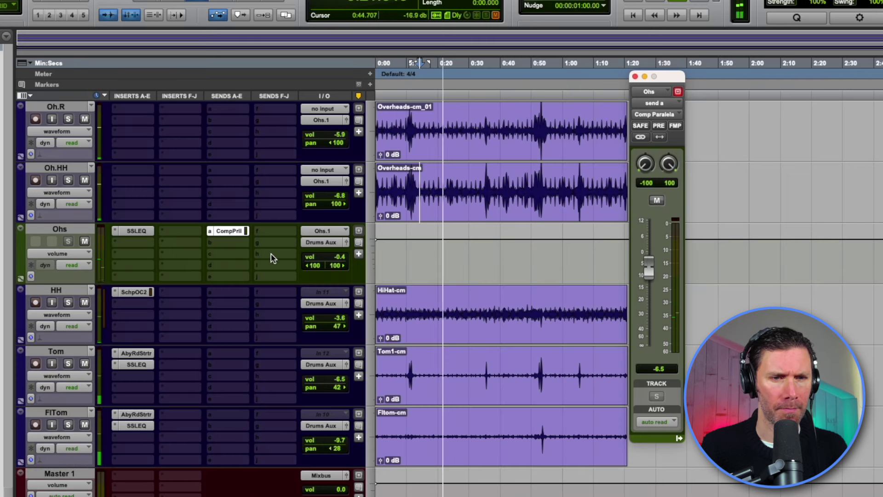
Step: Lower the Ohs track volume to -2.5 dB and select the short fill around 0:36 on the Oh.HH track
{"action": "left_click_drag", "start_coordinate": [318, 256], "coordinate": [319, 261]}
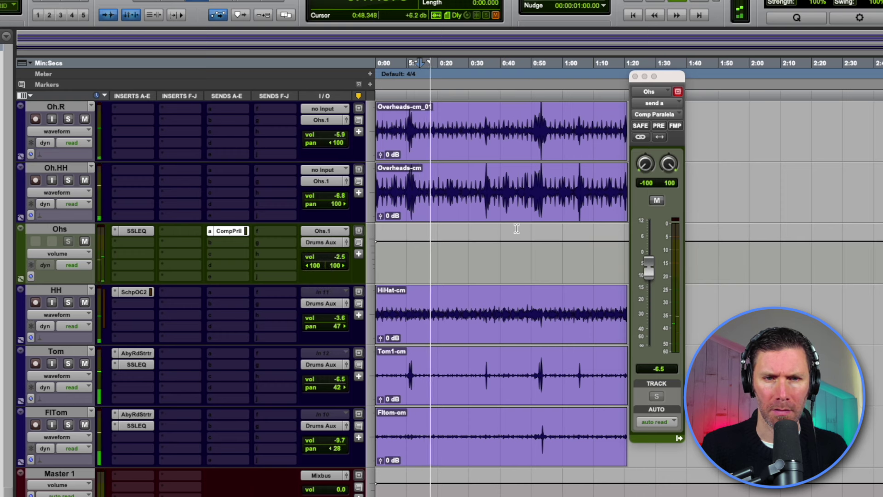
{"action": "key", "text": "space"}
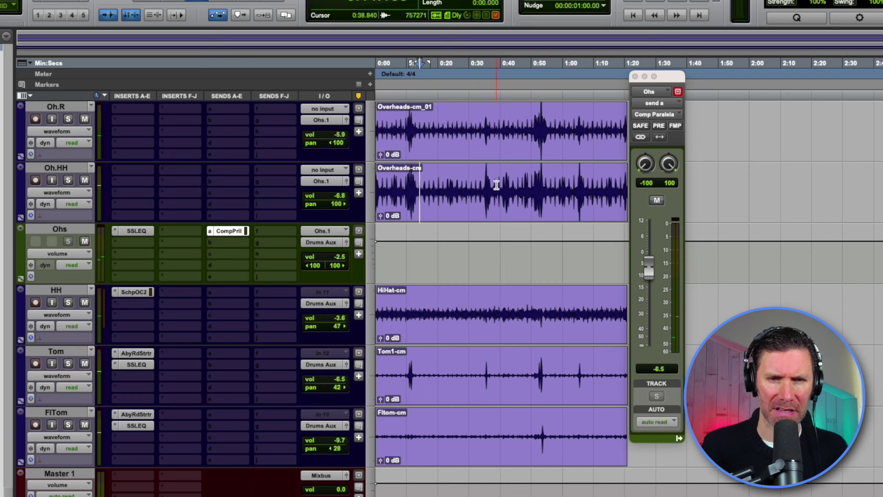
{"action": "left_click_drag", "start_coordinate": [485, 181], "coordinate": [491, 182]}
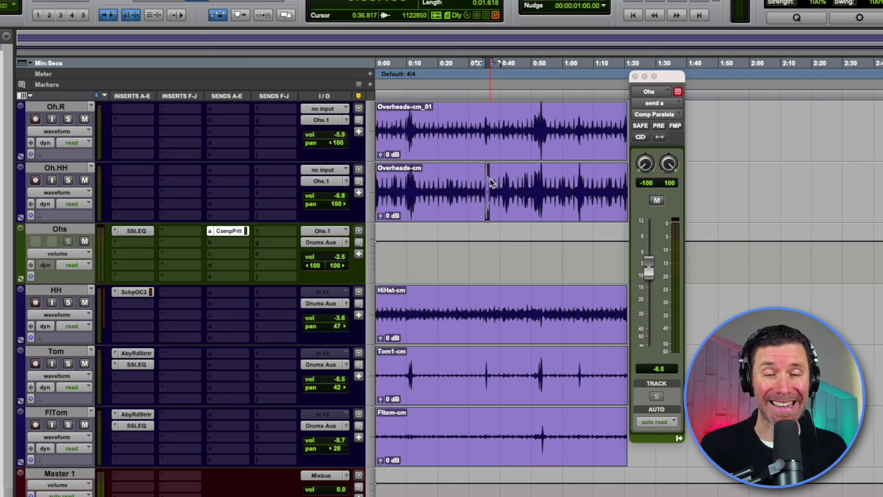
Step: Audition the ringing cymbal hit near 0:36 on the Oh.HH track and narrow the selection to about 1.04 seconds around it
{"action": "left_click", "coordinate": [486, 199]}
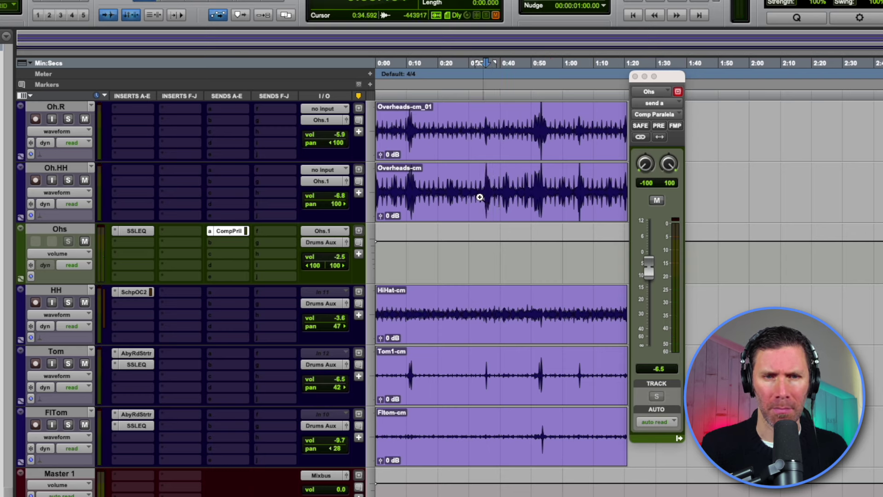
{"action": "left_click_drag", "start_coordinate": [506, 200], "coordinate": [507, 201]}
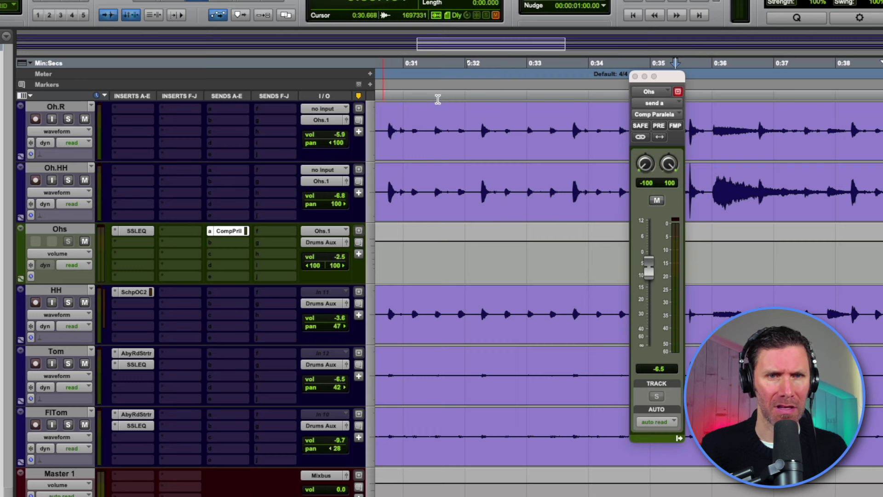
{"action": "scroll", "coordinate": [485, 147], "scroll_direction": "right", "scroll_amount": 5}
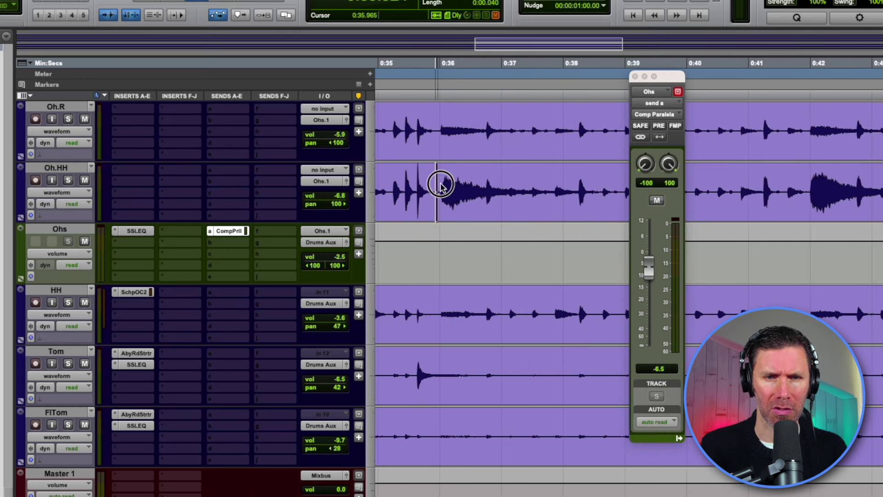
{"action": "left_click_drag", "start_coordinate": [440, 185], "coordinate": [566, 183]}
{"action": "key", "text": "space"}
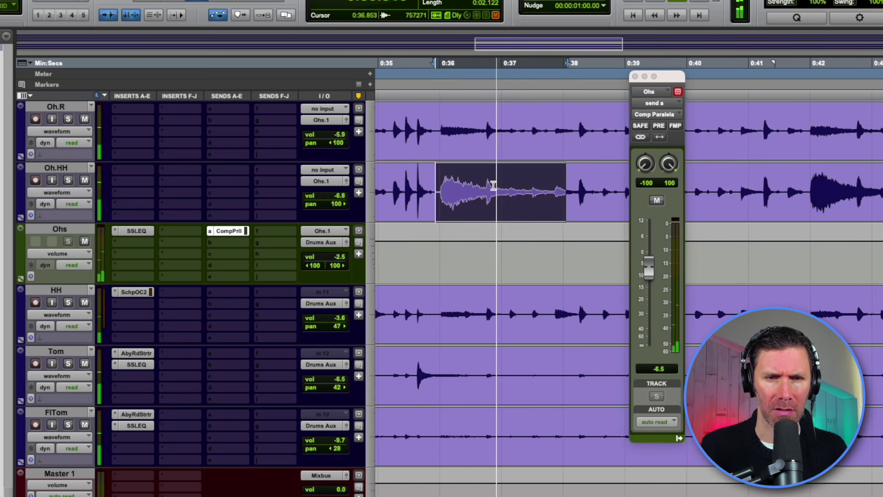
{"action": "left_click", "coordinate": [486, 185], "text": "shift"}
{"action": "left_click_drag", "start_coordinate": [434, 186], "coordinate": [497, 192]}
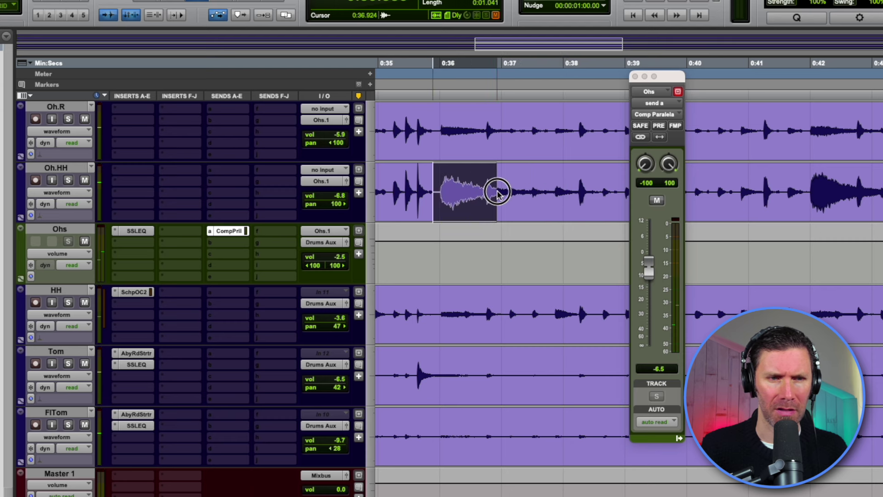
Step: Insert the F6 equalizer after the SSLEQ on the Ohs track and cut band 5 by 2.6 dB at 3000 Hz
{"action": "left_click", "coordinate": [132, 246]}
{"action": "left_click", "coordinate": [183, 223]}
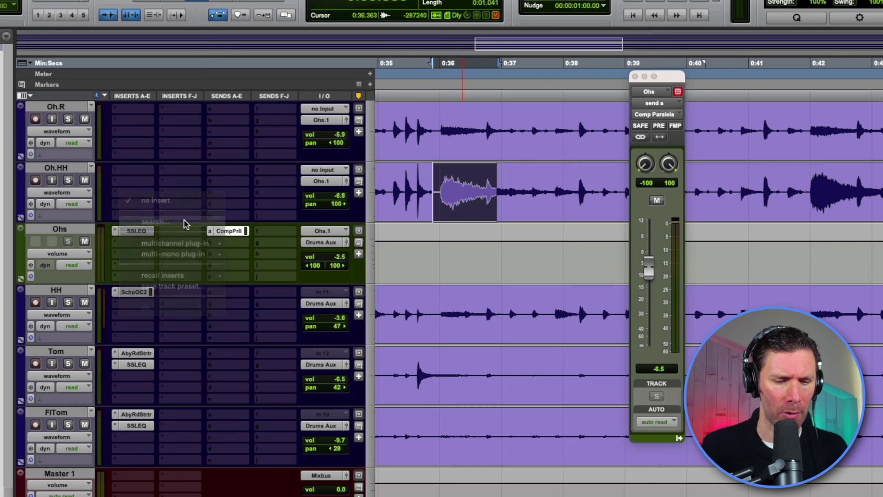
{"action": "type", "text": "f6"}
{"action": "key", "text": "Return"}
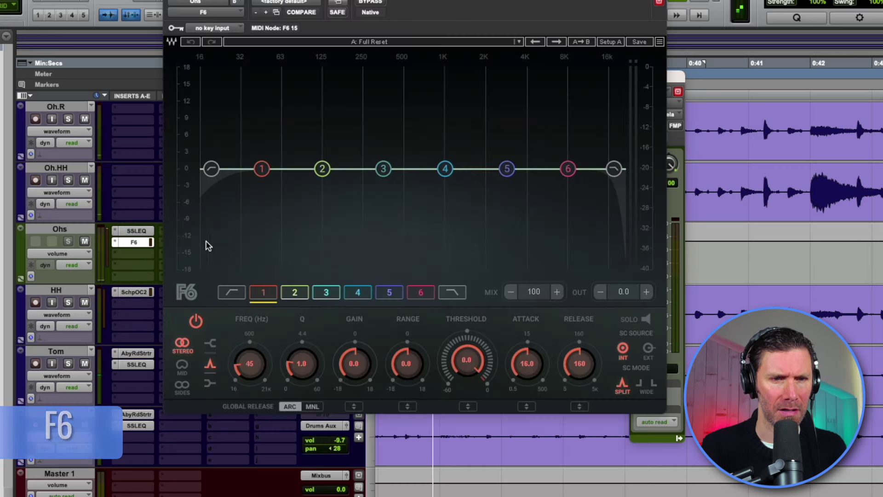
{"action": "mouse_move", "coordinate": [506, 169]}
{"action": "left_mouse_down"}
{"action": "mouse_move", "coordinate": [497, 92]}
{"action": "mouse_move", "coordinate": [509, 95]}
{"action": "mouse_move", "coordinate": [510, 183]}
{"action": "left_mouse_up"}
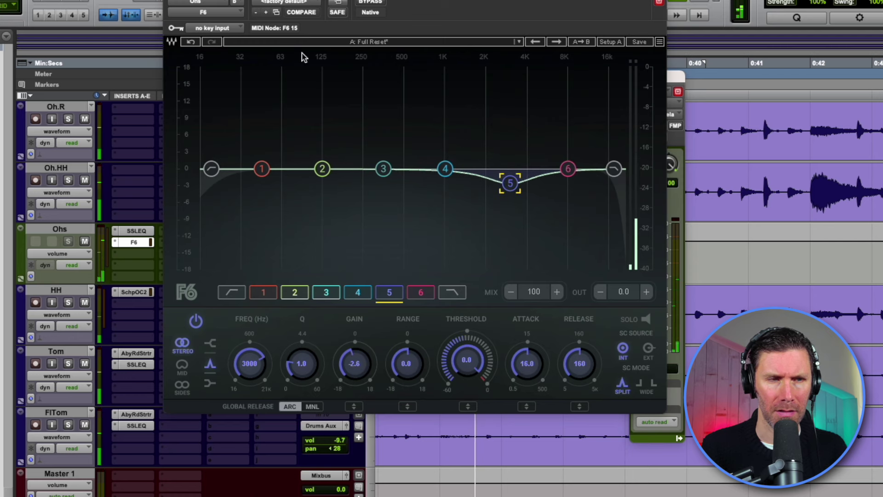
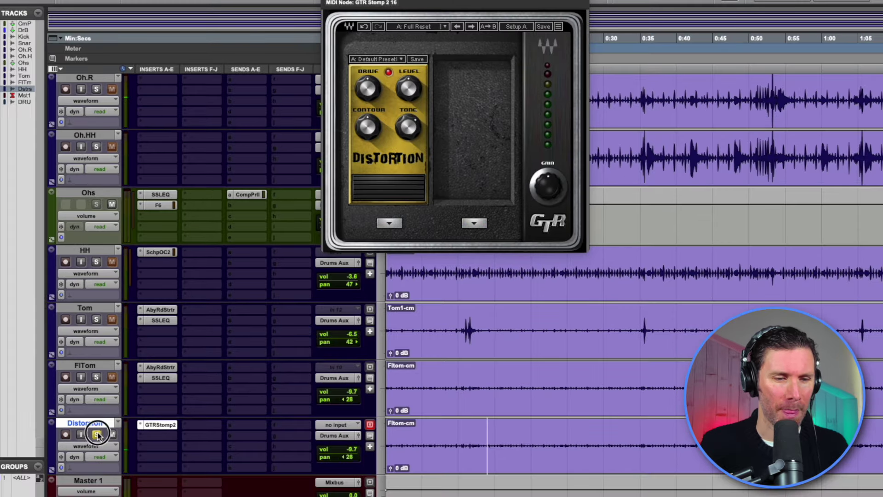
Step: Set the Distorsion track's volume to -13.2 dB and move its GTRStomp2 insert down to the second slot
{"action": "left_click_drag", "start_coordinate": [345, 449], "coordinate": [346, 492]}
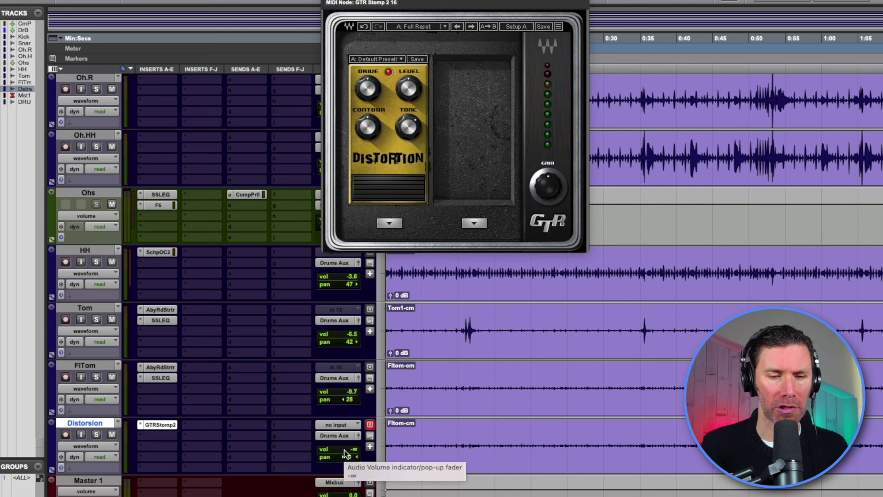
{"action": "left_click_drag", "start_coordinate": [344, 450], "coordinate": [343, 427]}
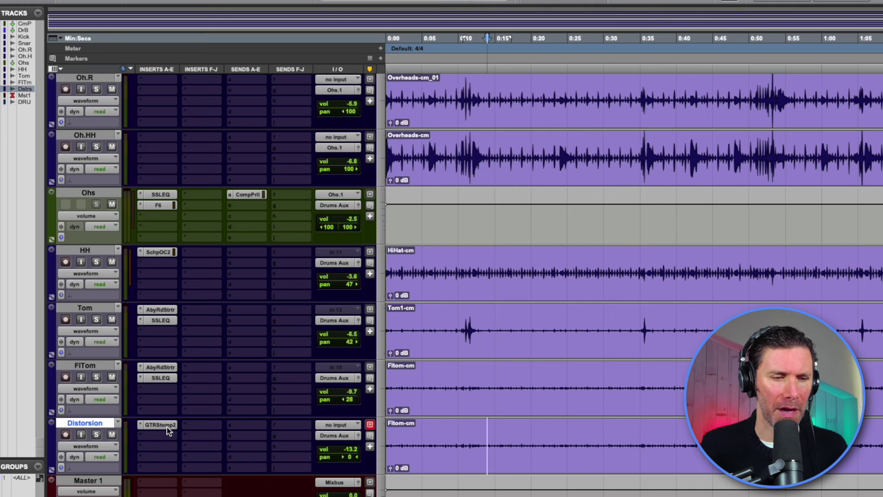
{"action": "left_click_drag", "start_coordinate": [167, 428], "coordinate": [162, 430]}
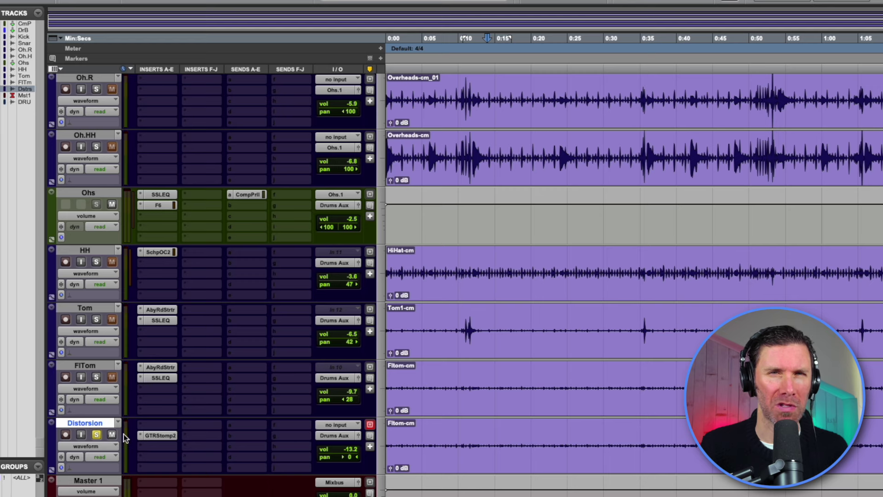
{"action": "key", "text": "space"}
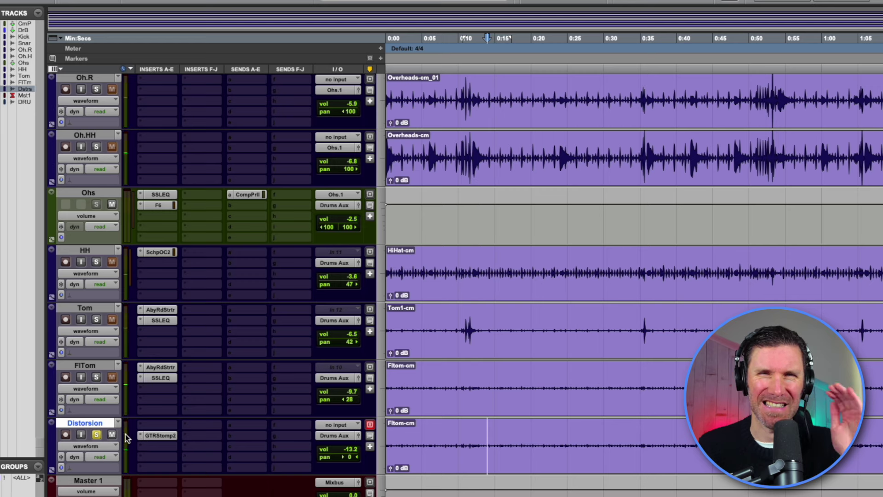
Step: Insert the mono F6 equalizer before the GTRStomp2 on the Distorsion track
{"action": "left_click", "coordinate": [154, 421]}
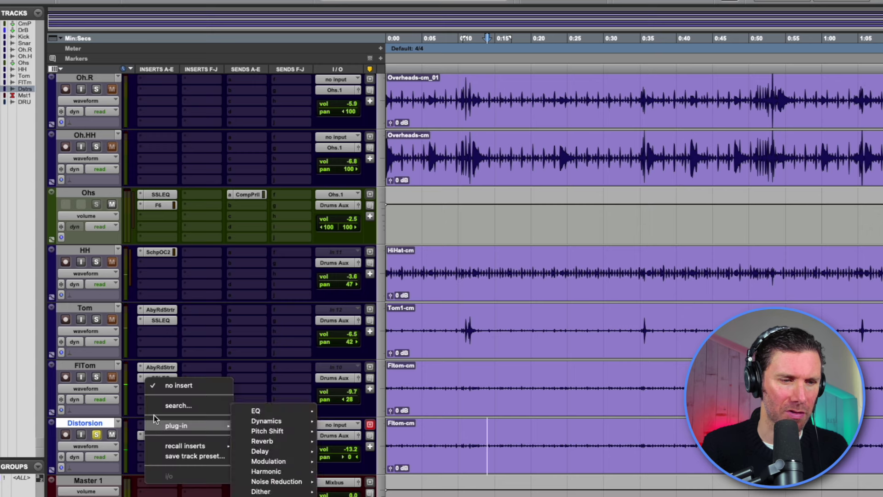
{"action": "left_click", "coordinate": [155, 409]}
{"action": "type", "text": "f"}
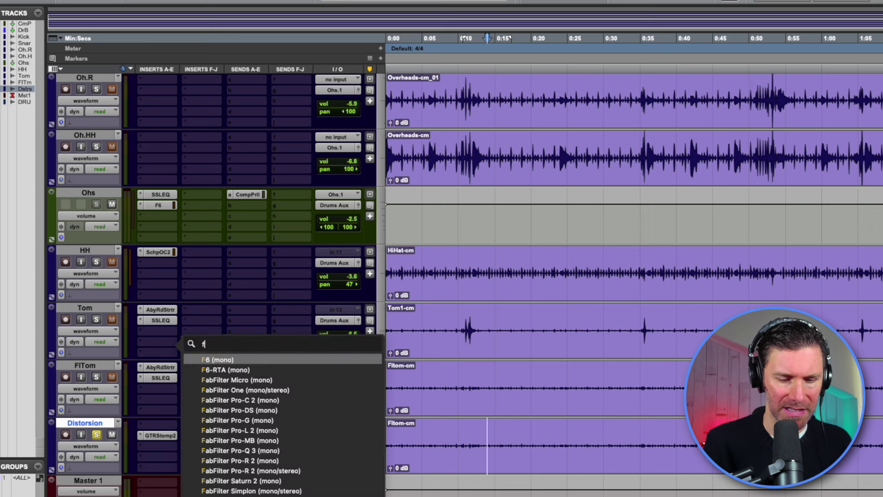
{"action": "type", "text": "6 (mono"}
{"action": "key", "text": "Return"}
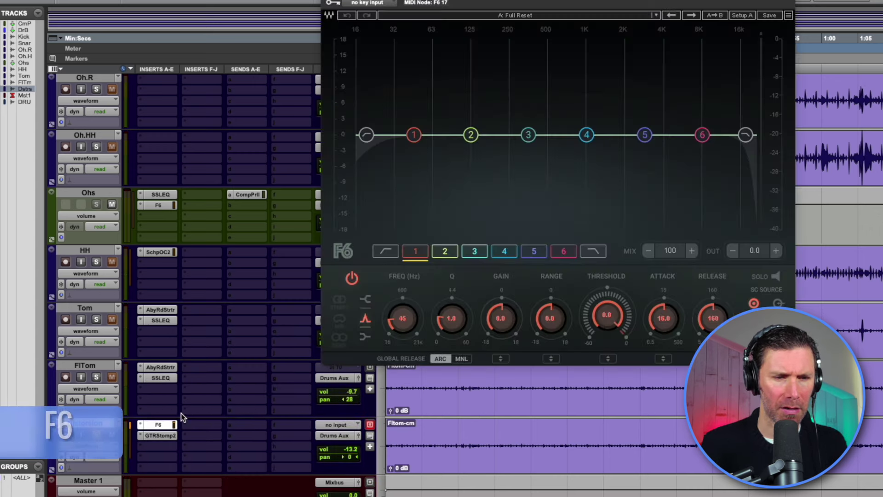
Step: Shape F6 band 2 on the Distorsion track into a -6.6 dB cut at 147 Hz with a Q of 2.8
{"action": "left_click_drag", "start_coordinate": [471, 135], "coordinate": [484, 67]}
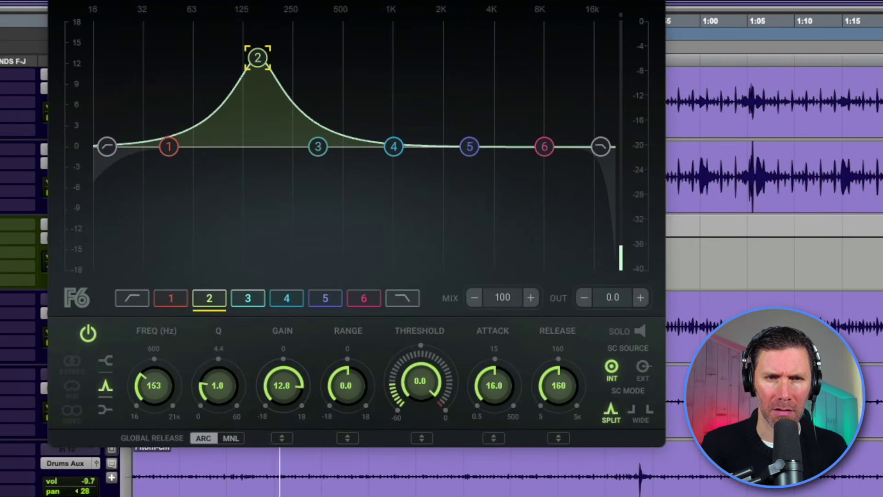
{"action": "mouse_move", "coordinate": [258, 58]}
{"action": "left_mouse_down"}
{"action": "mouse_move", "coordinate": [256, 73]}
{"action": "mouse_move", "coordinate": [261, 58]}
{"action": "left_mouse_up"}
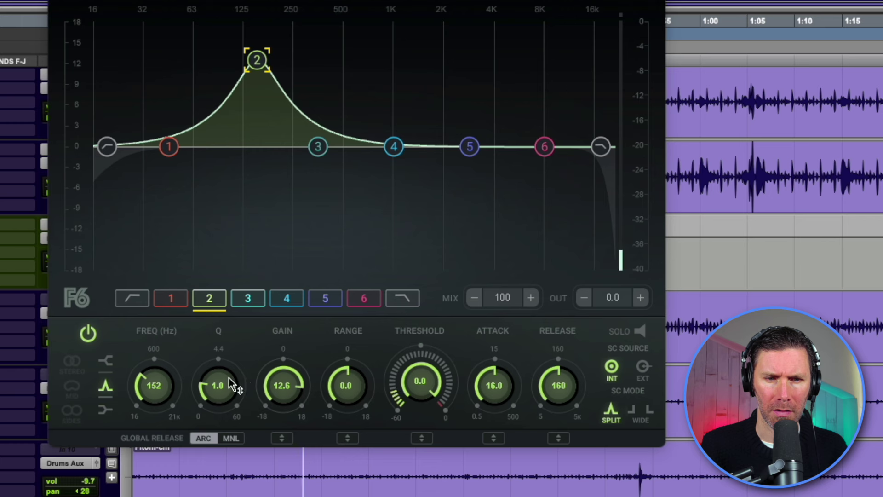
{"action": "mouse_move", "coordinate": [154, 386]}
{"action": "left_mouse_down"}
{"action": "mouse_move", "coordinate": [154, 364]}
{"action": "mouse_move", "coordinate": [154, 387]}
{"action": "left_mouse_up"}
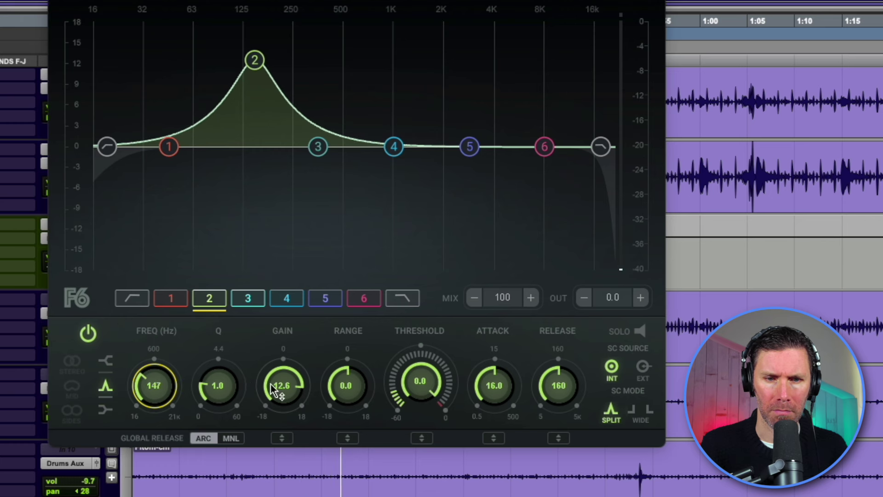
{"action": "left_click_drag", "start_coordinate": [218, 386], "coordinate": [218, 364]}
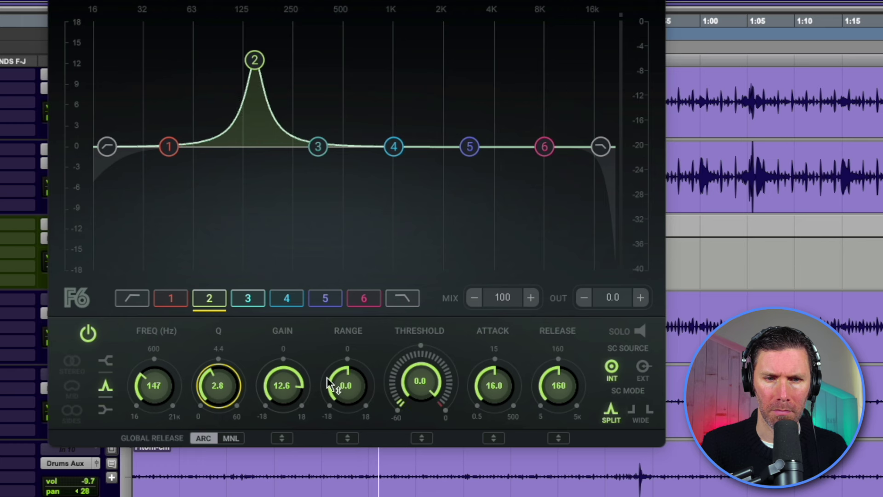
{"action": "left_click_drag", "start_coordinate": [284, 386], "coordinate": [284, 418]}
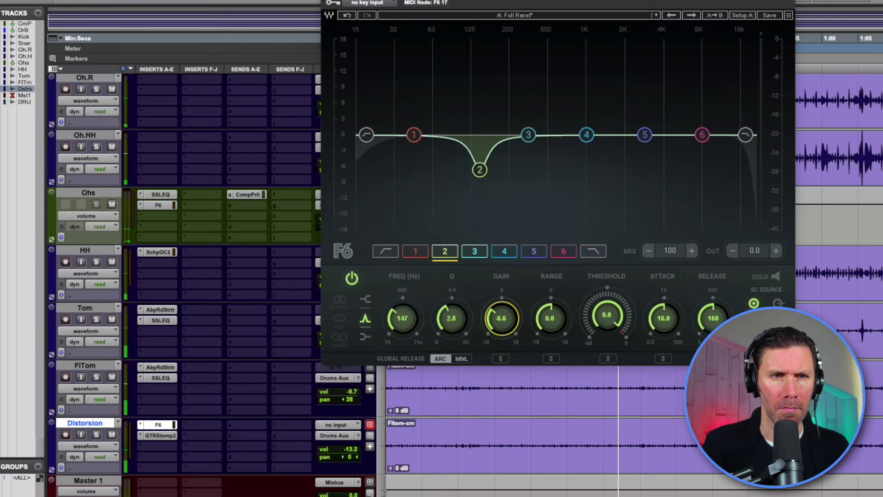
{"action": "left_click", "coordinate": [327, 1]}
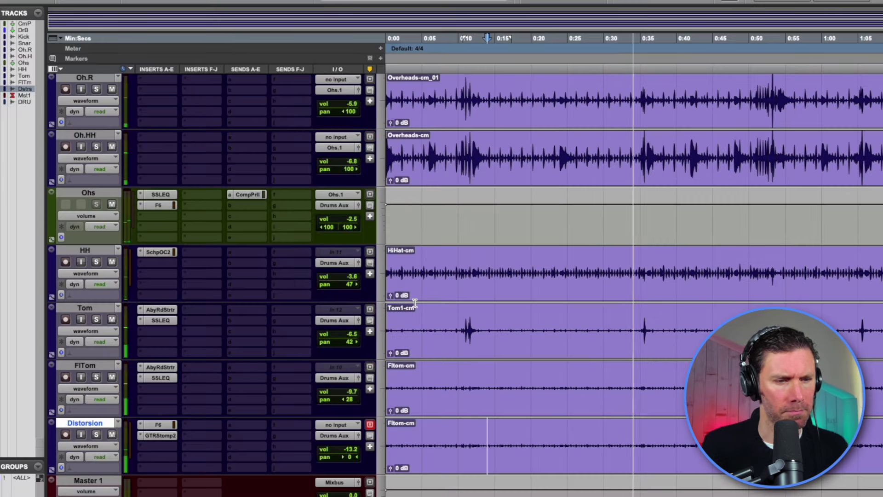
Step: Separate the floor tom hit near 0:53.6 on the Distorsion track into its own clip and lower its clip gain to -11.3 dB
{"action": "scroll", "coordinate": [415, 304], "scroll_direction": "right", "scroll_amount": 5}
{"action": "scroll", "coordinate": [428, 310], "scroll_direction": "right", "scroll_amount": 1}
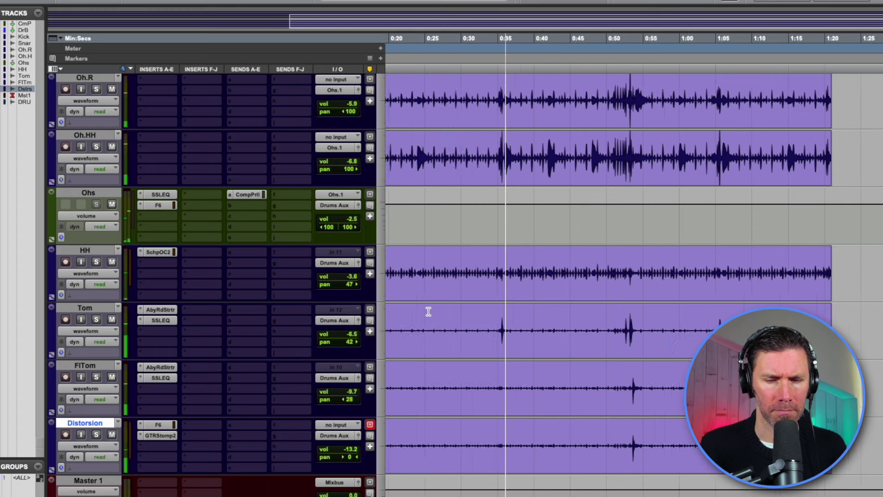
{"action": "scroll", "coordinate": [428, 312], "scroll_direction": "right", "scroll_amount": 3}
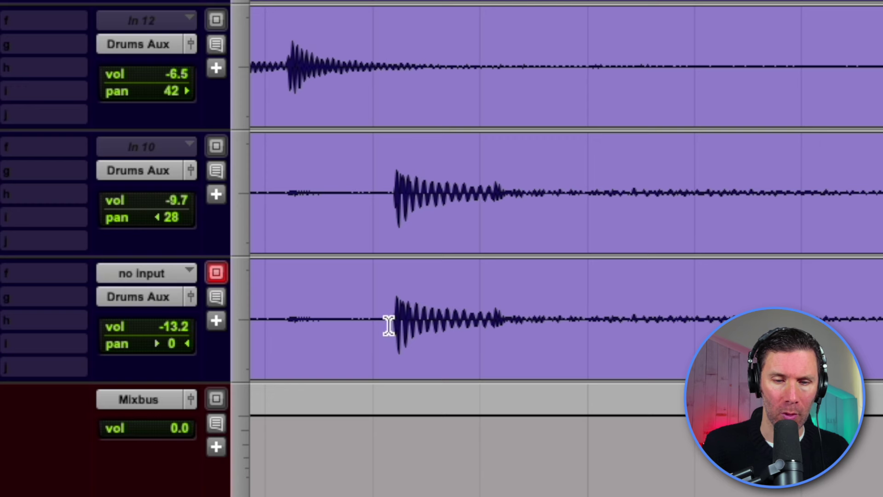
{"action": "left_click_drag", "start_coordinate": [389, 326], "coordinate": [536, 325]}
{"action": "key", "text": "super+e"}
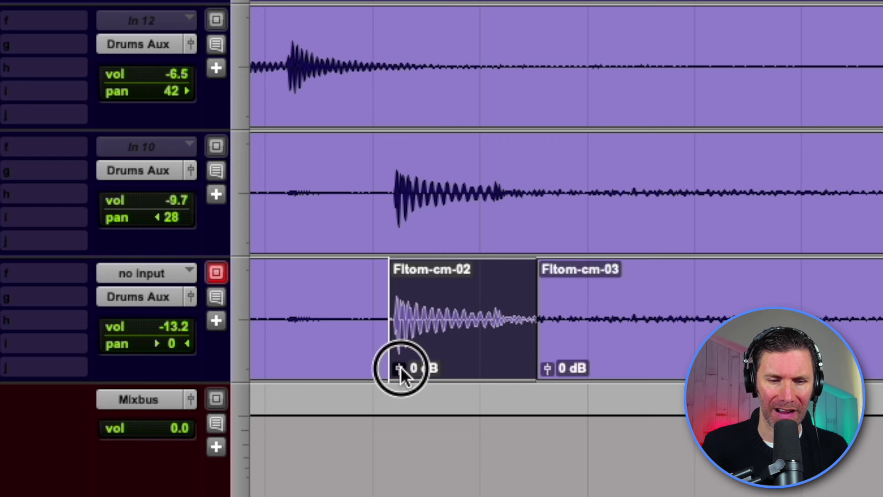
{"action": "left_click_drag", "start_coordinate": [400, 366], "coordinate": [406, 383]}
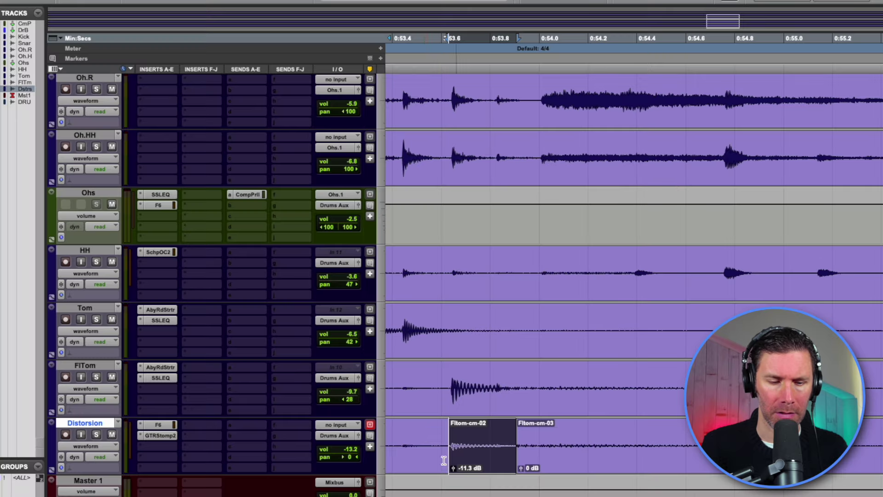
Step: Solo the Distorsion track and audition the passage around the lowered floor tom hit from about 0:52
{"action": "left_click", "coordinate": [332, 295]}
{"action": "key", "text": "space"}
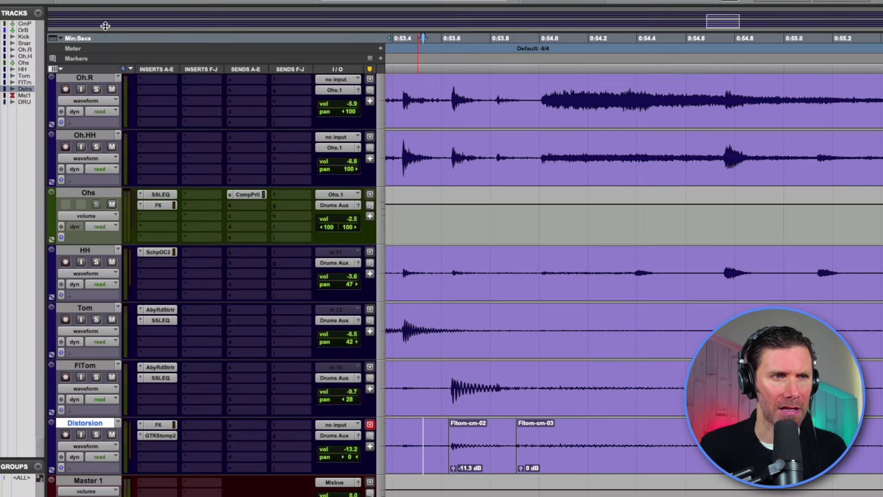
{"action": "key", "text": "r"}
{"action": "key", "text": "r"}
{"action": "key", "text": "r"}
{"action": "scroll", "coordinate": [598, 382], "scroll_direction": "right", "scroll_amount": 2}
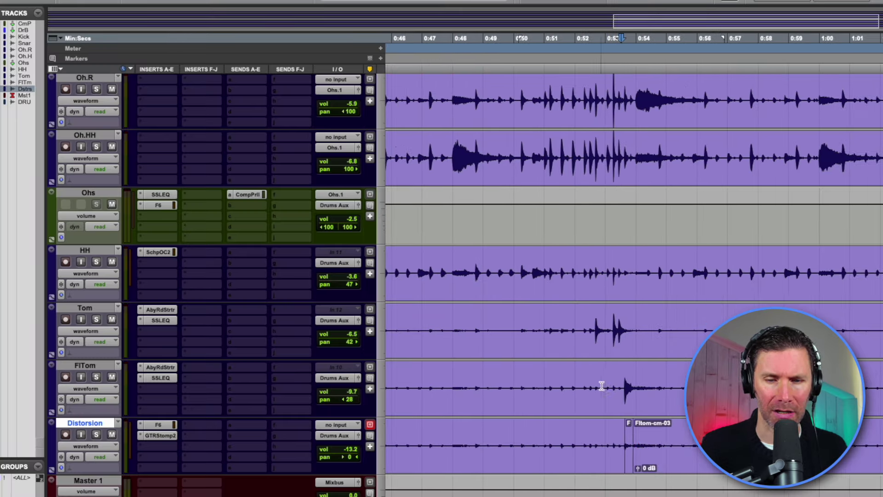
{"action": "left_click", "coordinate": [595, 442]}
{"action": "left_click", "coordinate": [96, 434]}
{"action": "key", "text": "space"}
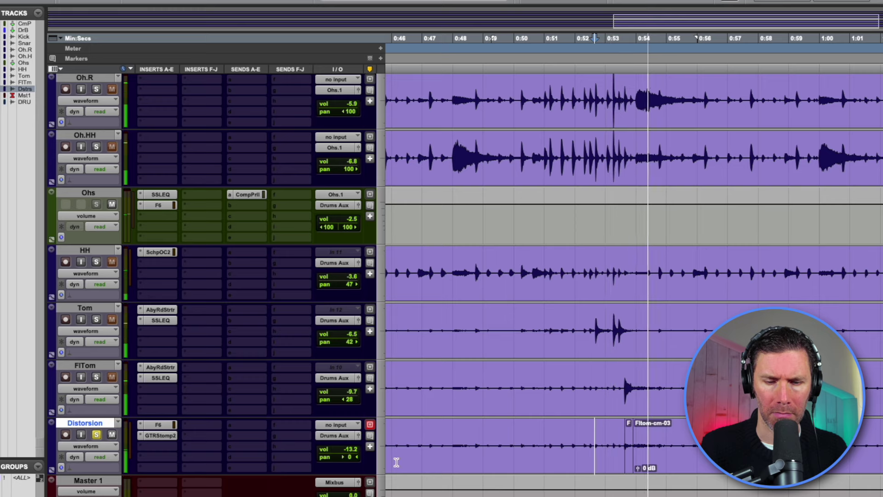
{"action": "scroll", "coordinate": [409, 465], "scroll_direction": "right", "scroll_amount": 3}
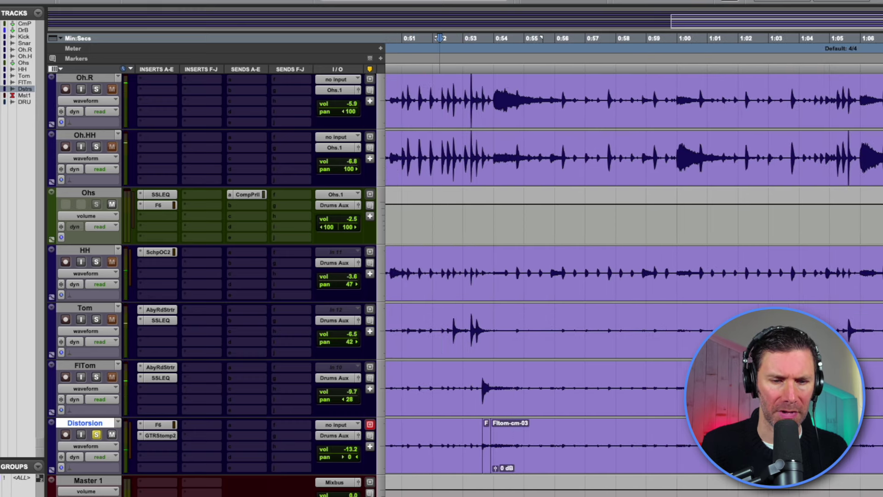
Step: Unsolo the Distorsion track and listen to all the drums together from around 0:17
{"action": "key", "text": "shift+s"}
{"action": "scroll", "coordinate": [428, 430], "scroll_direction": "left", "scroll_amount": 15}
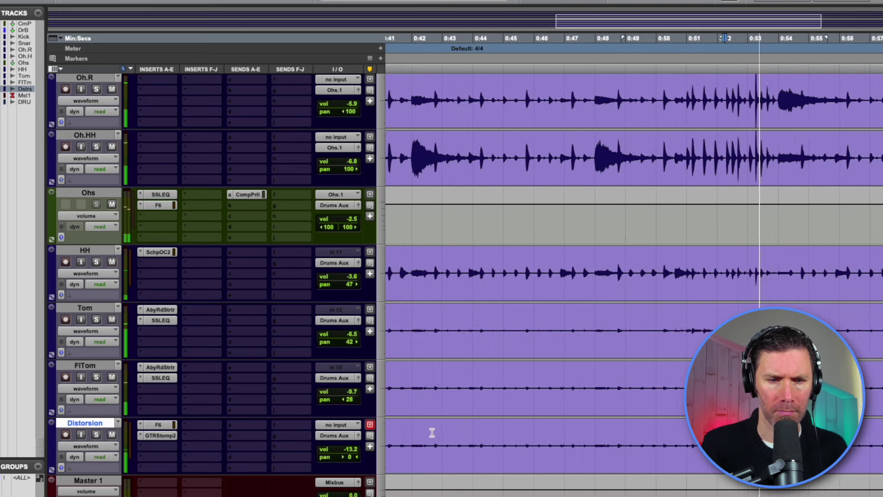
{"action": "scroll", "coordinate": [432, 432], "scroll_direction": "left", "scroll_amount": 3}
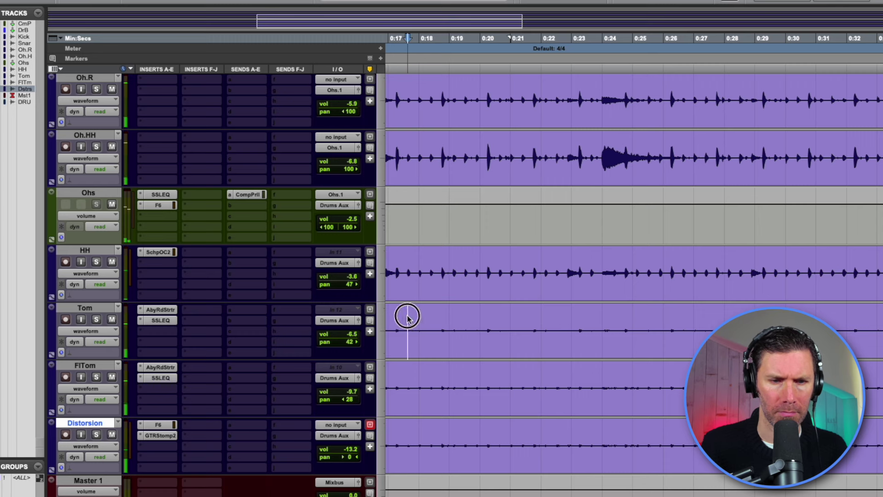
{"action": "key", "text": "space"}
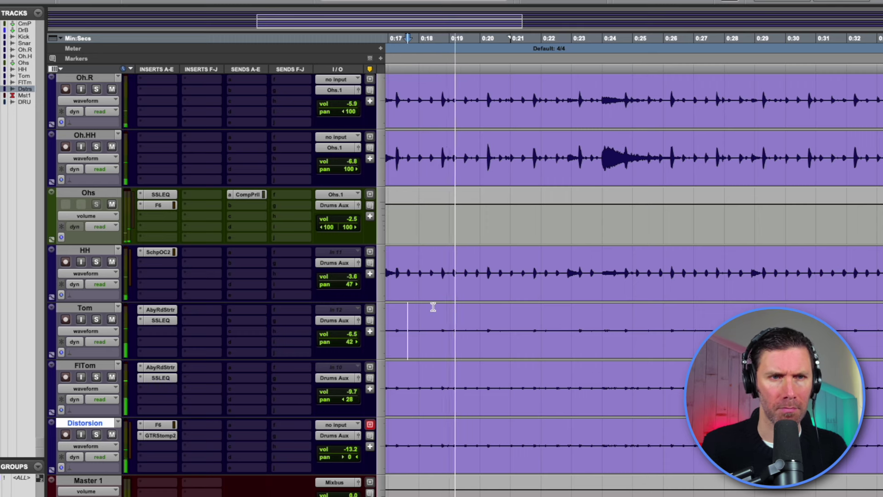
{"action": "key", "text": "r"}
{"action": "key", "text": "r"}
{"action": "key", "text": "r"}
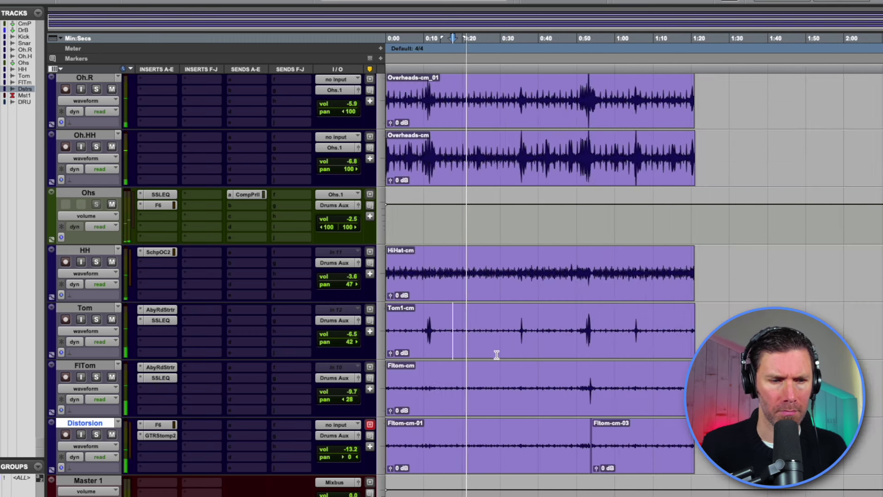
{"action": "left_click", "coordinate": [446, 431]}
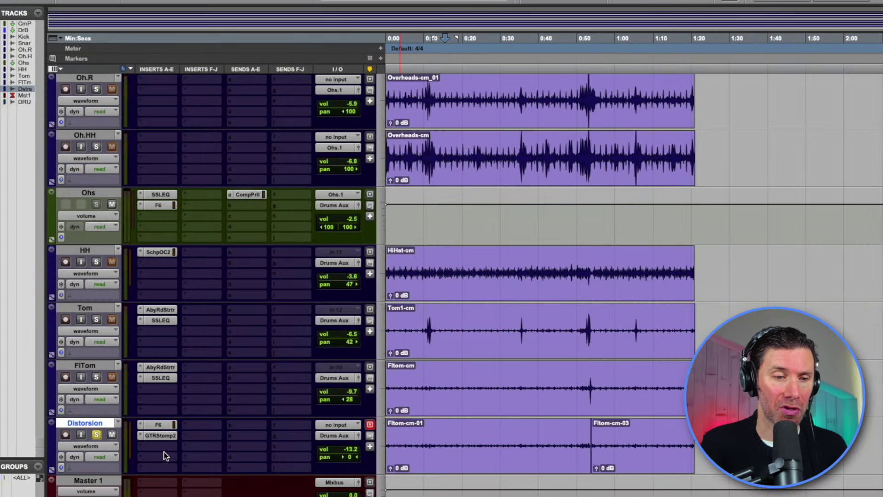
Step: Insert the Manny Marroquin Delay after the GTRStomp2 on the Distorsion track
{"action": "left_click", "coordinate": [161, 446]}
{"action": "left_click", "coordinate": [161, 427]}
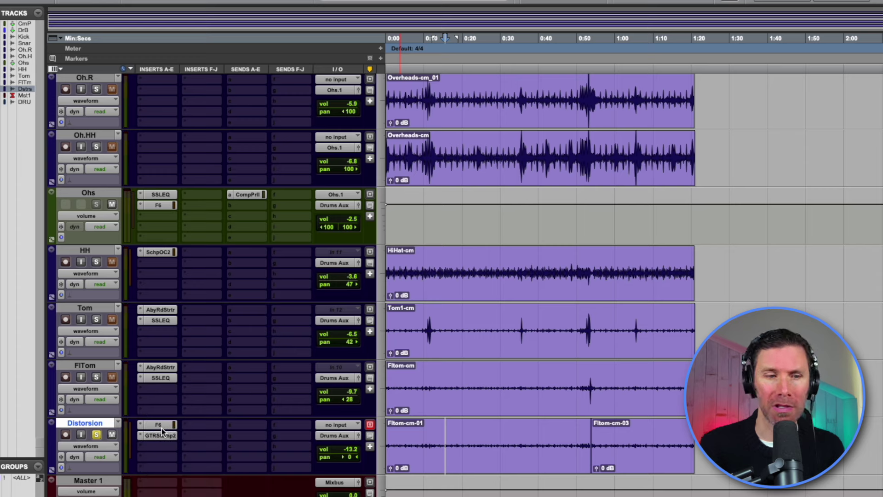
{"action": "left_click", "coordinate": [162, 428]}
{"action": "type", "text": "mann"}
{"action": "key", "text": "Return"}
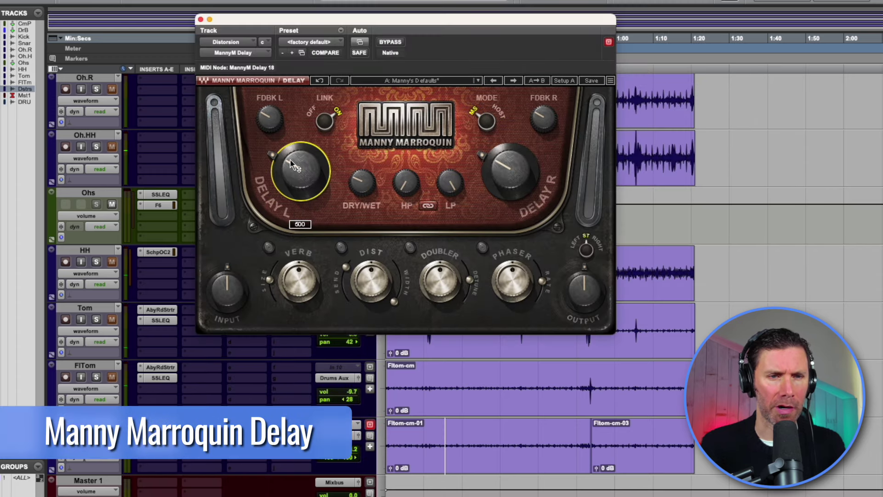
Step: Play the soloed Distorsion track and shorten the linked left and right delay times to 184 ms
{"action": "key", "text": "space"}
{"action": "left_click_drag", "start_coordinate": [291, 159], "coordinate": [291, 219]}
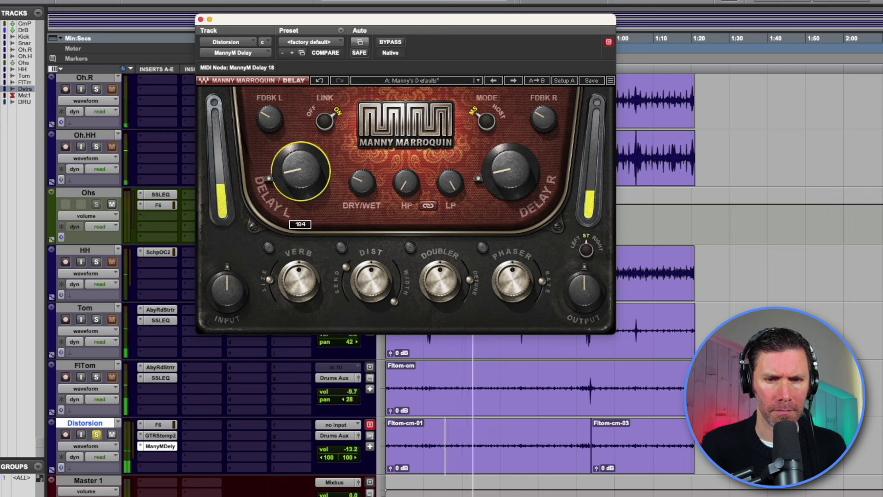
{"action": "key", "text": "space"}
{"action": "mouse_move", "coordinate": [405, 173]}
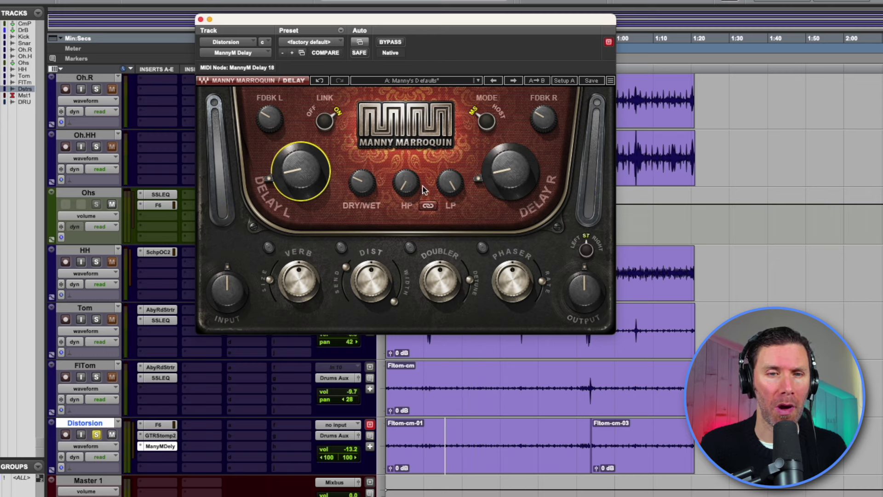
Step: During playback, set the delay's low-pass filter to 1587 and its dry/wet mix to 21.8
{"action": "key", "text": "space"}
{"action": "left_click_drag", "start_coordinate": [446, 183], "coordinate": [446, 196]}
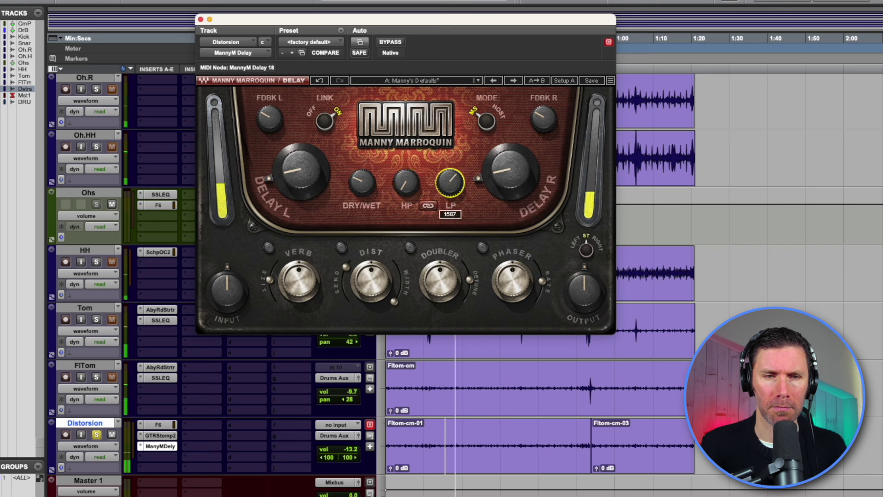
{"action": "left_click_drag", "start_coordinate": [361, 182], "coordinate": [361, 180]}
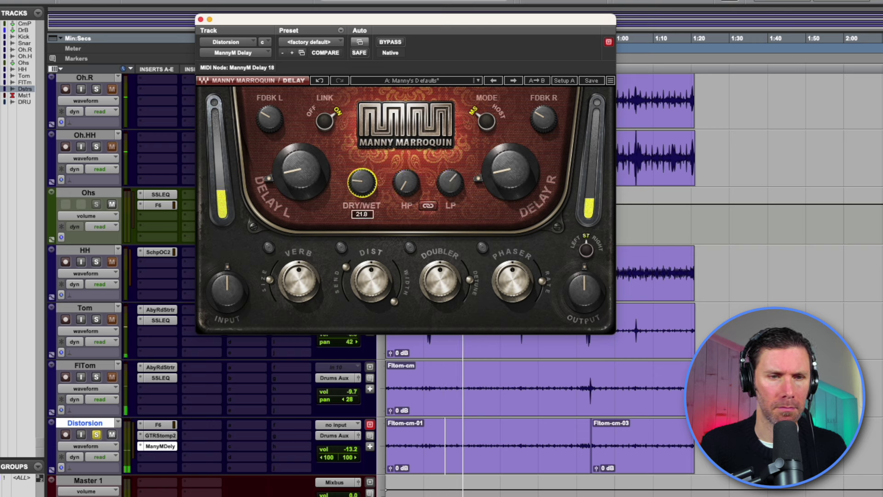
Step: Unsolo the Distorsion track and reduce the delay's dry/wet mix further by ear against all the drums
{"action": "left_click", "coordinate": [95, 435]}
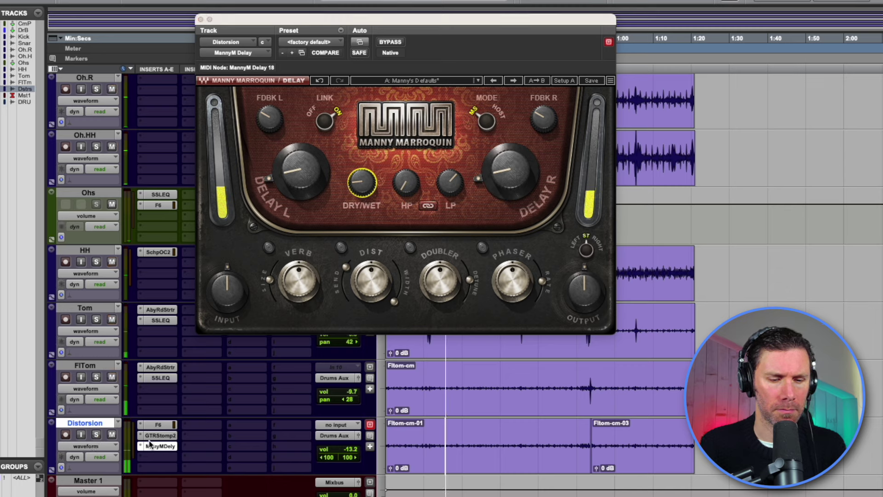
{"action": "left_click", "coordinate": [362, 183]}
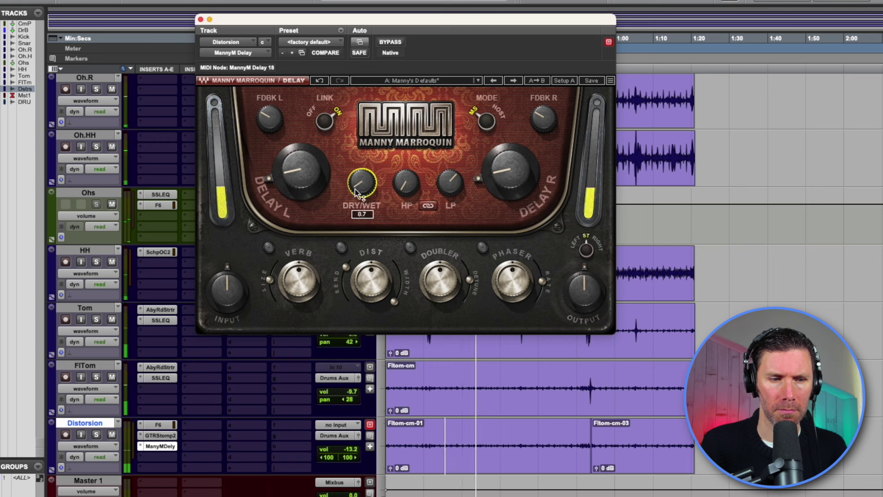
{"action": "left_click", "coordinate": [159, 446], "text": "super"}
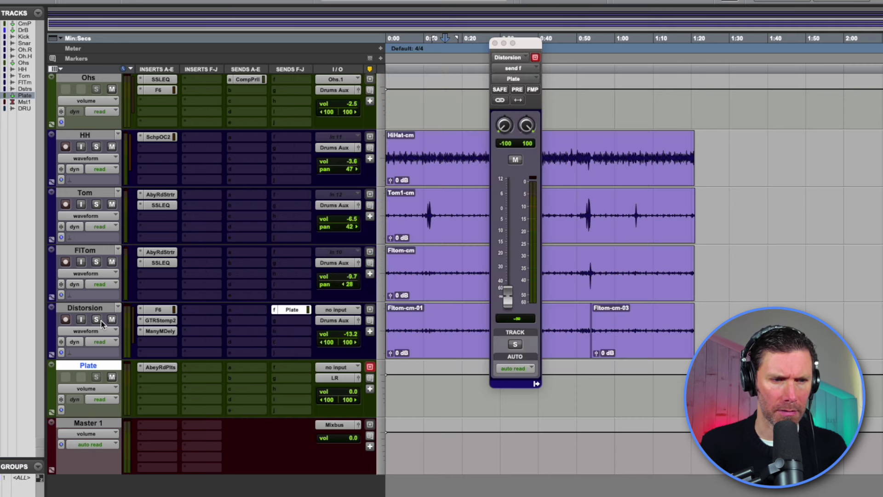
Step: Solo and play the Distorsion track, and raise its send to the Plate reverb to -19.8 dB
{"action": "left_click", "coordinate": [99, 320]}
{"action": "key", "text": "space"}
{"action": "left_click_drag", "start_coordinate": [499, 289], "coordinate": [506, 257]}
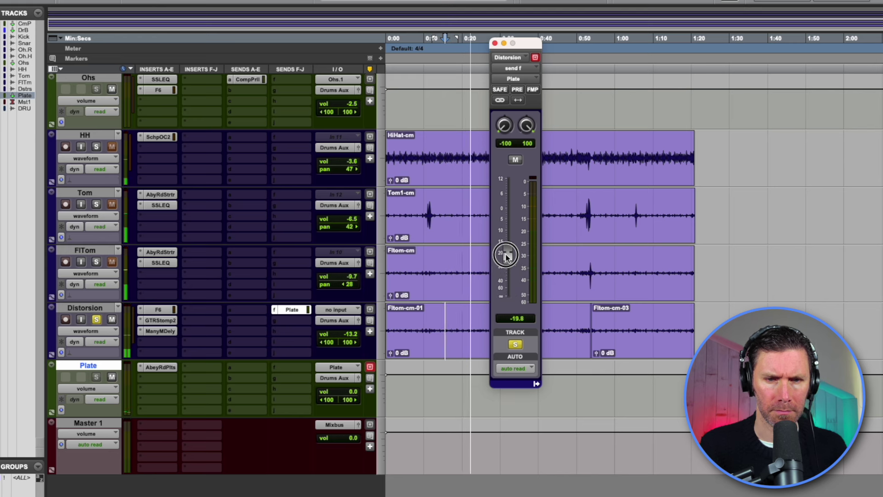
Step: Raise the Distorsion track's send to the Plate reverb to -18.8 dB and stop playback
{"action": "left_click_drag", "start_coordinate": [506, 254], "coordinate": [506, 252]}
{"action": "key", "text": "space"}
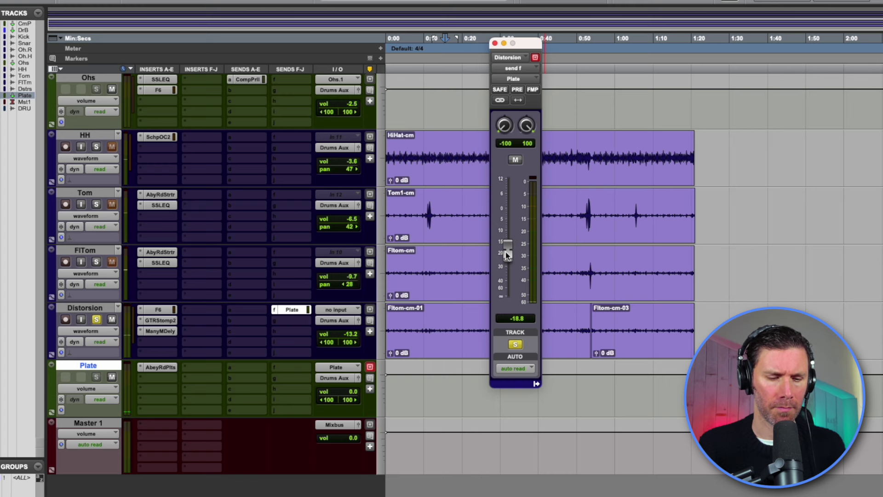
Step: Insert an F6 EQ ahead of the reverb on the Plate track and lower its low-pass filter to 1712 Hz during playback
{"action": "left_click", "coordinate": [157, 342]}
{"action": "mouse_move", "coordinate": [167, 368]}
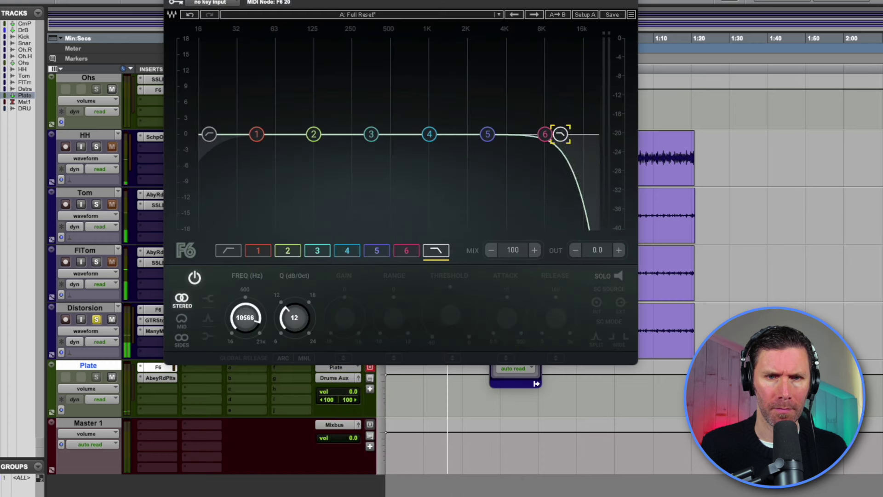
{"action": "left_click_drag", "start_coordinate": [560, 134], "coordinate": [459, 134]}
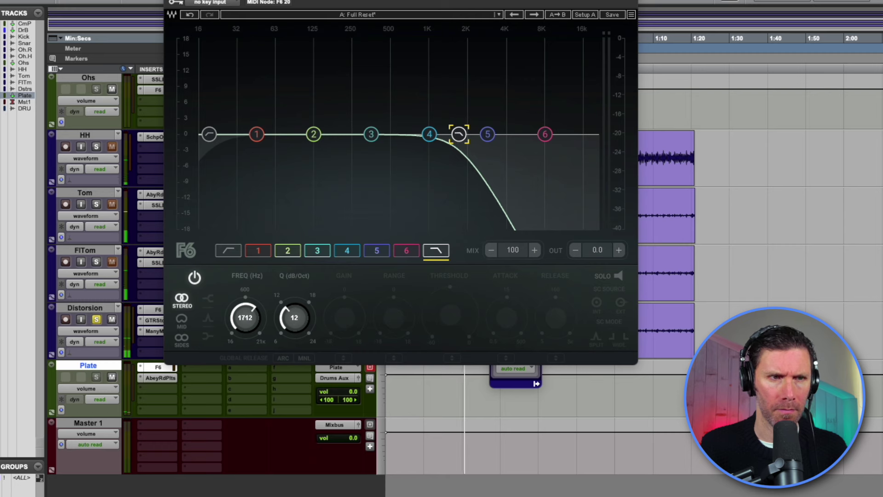
{"action": "left_click", "coordinate": [170, 1]}
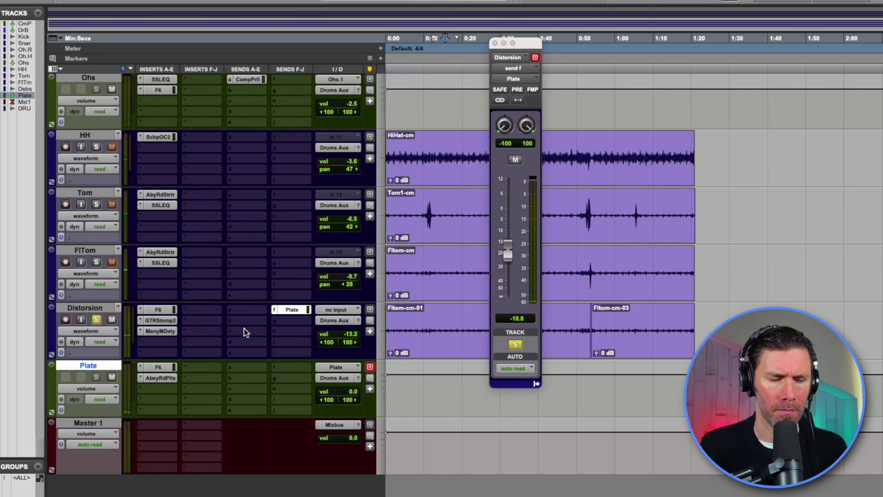
Step: Unsolo the Distorsion track and play all the drums to judge its plate reverb send in context
{"action": "left_click", "coordinate": [96, 321]}
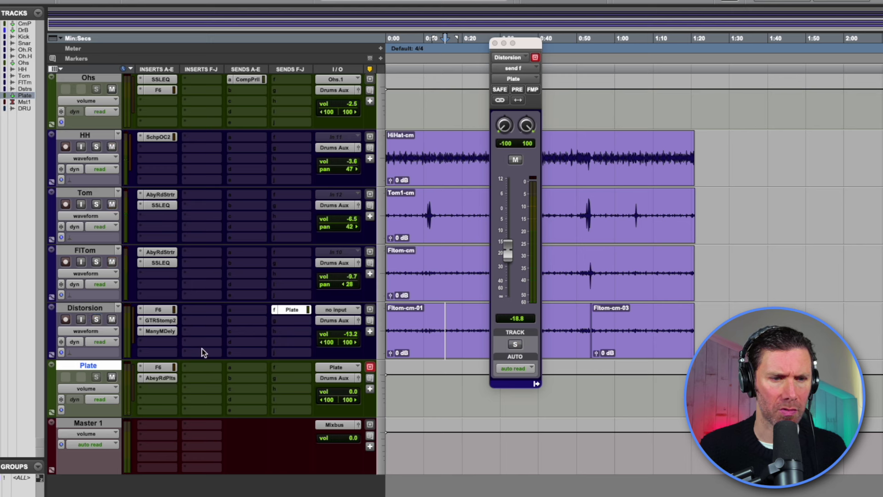
{"action": "key", "text": "space"}
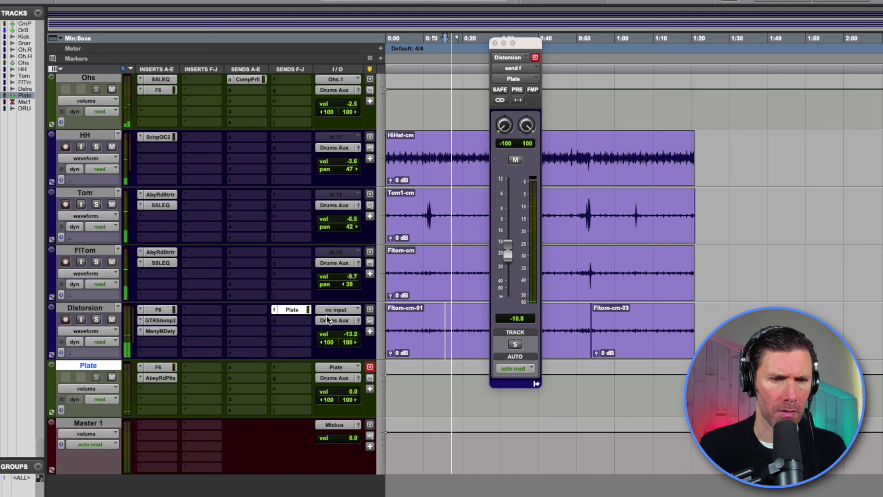
{"action": "key", "text": "space"}
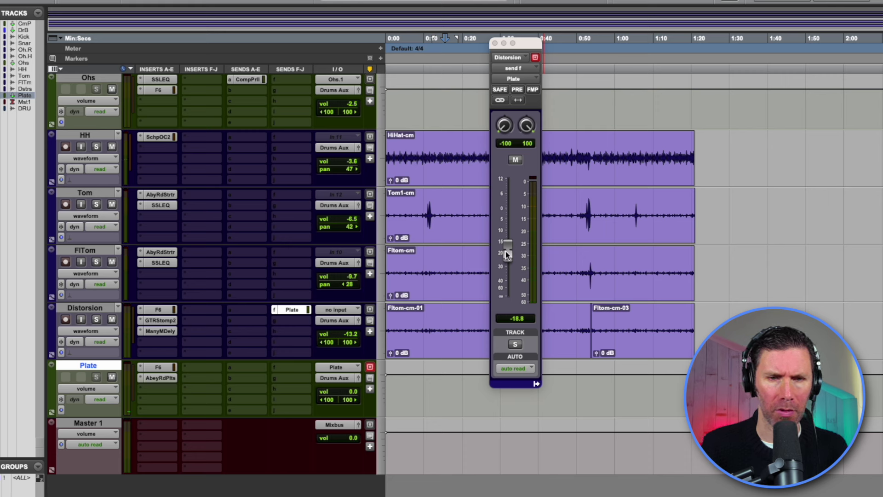
{"action": "key", "text": "space"}
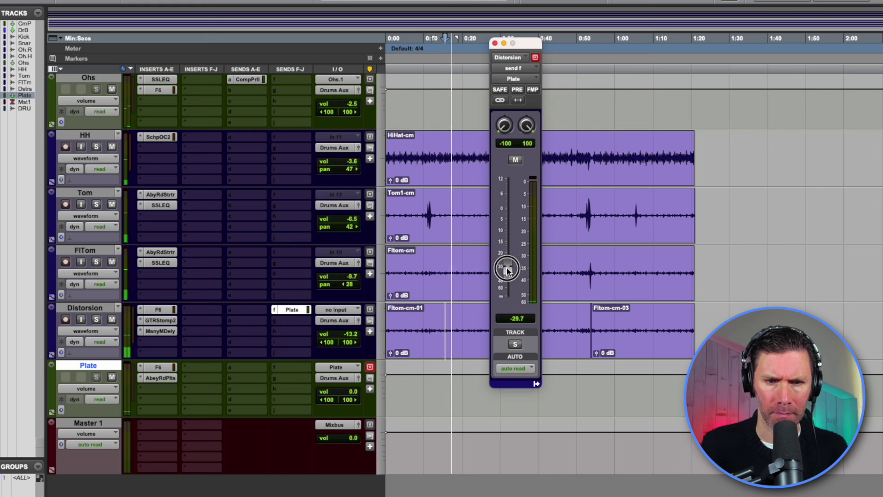